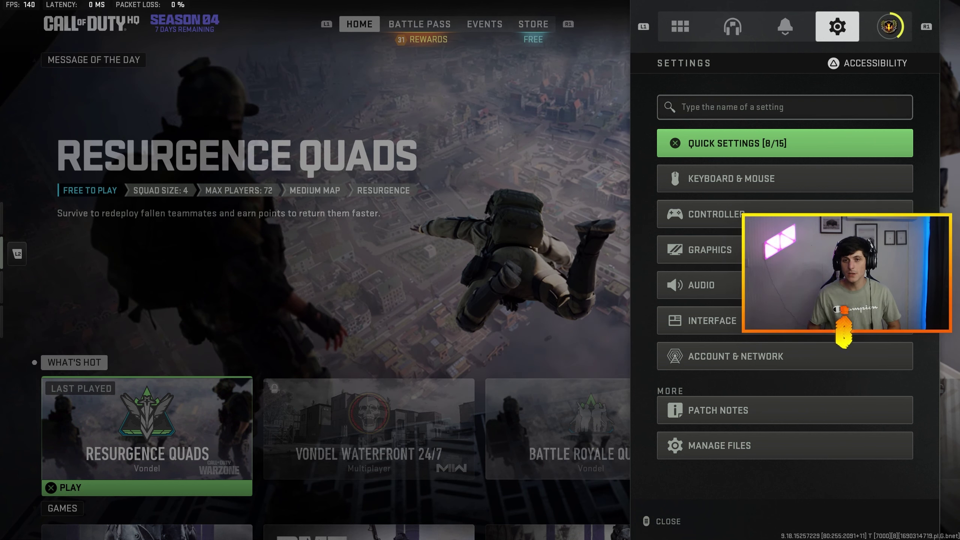
Open the Controller settings
key(Down)
key(Up)
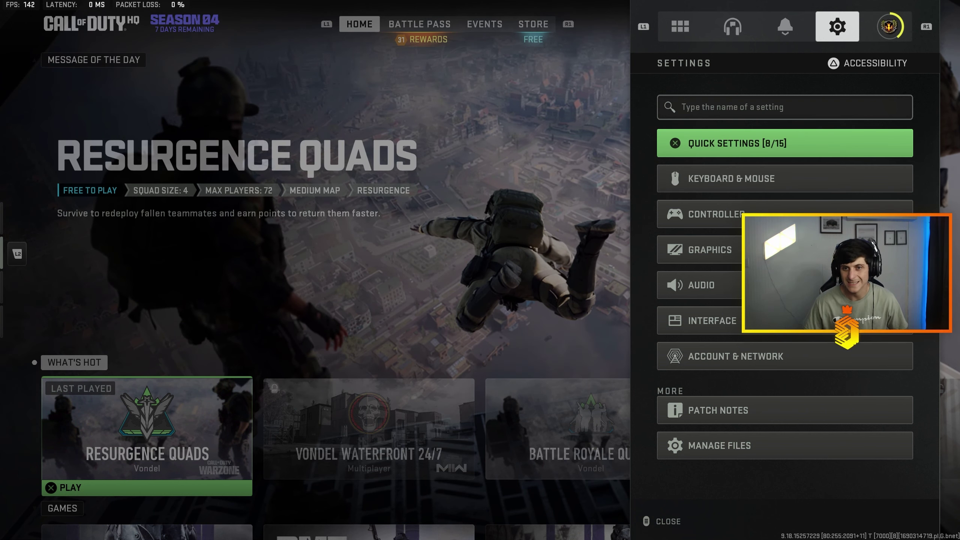
key(Down)
key(Down)
key(Return)
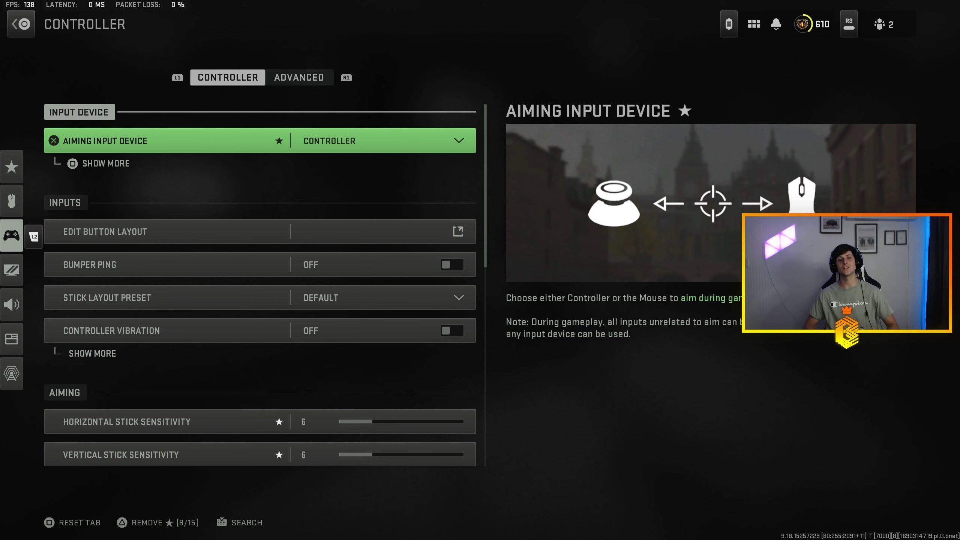
Examine the button layout preset and the L1/L2 and R1/R2 flip options in the button layout editor
key(Down)
key(Return)
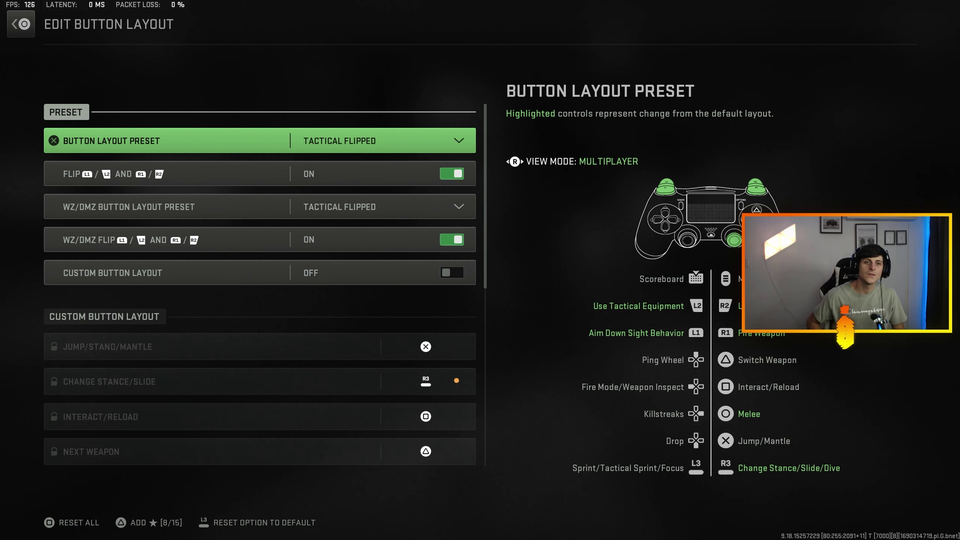
key(Down)
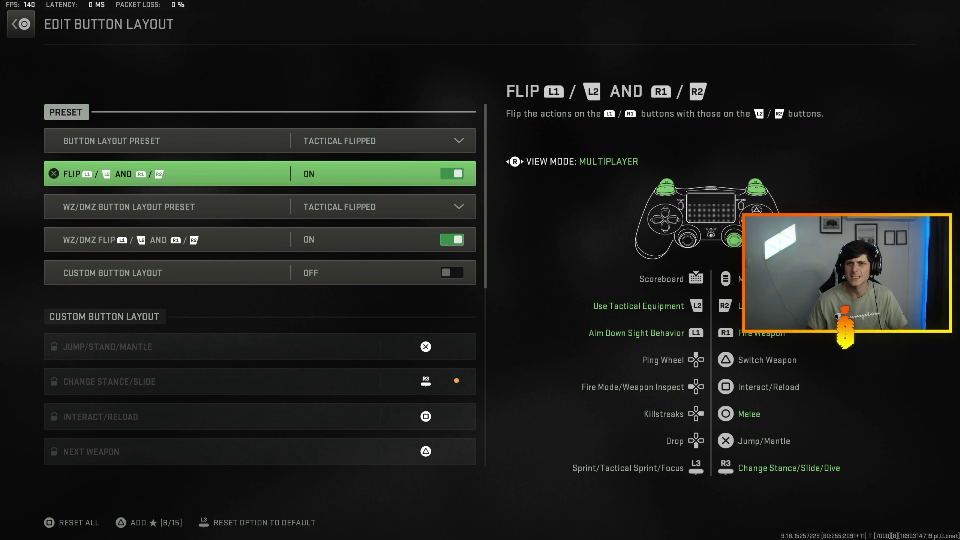
key(Escape)
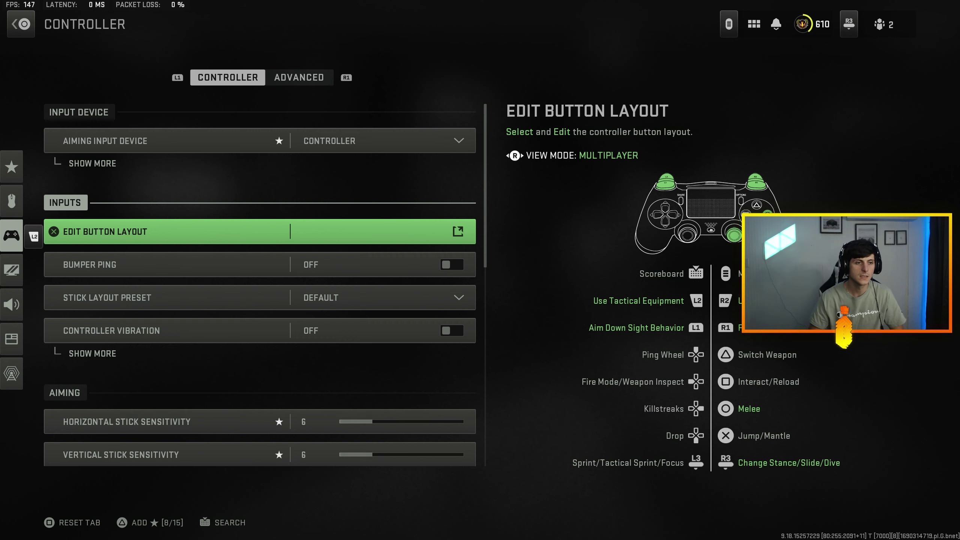
Review the stick layout preset, controller vibration, and the horizontal and vertical stick sensitivity settings
key(Down)
key(Down)
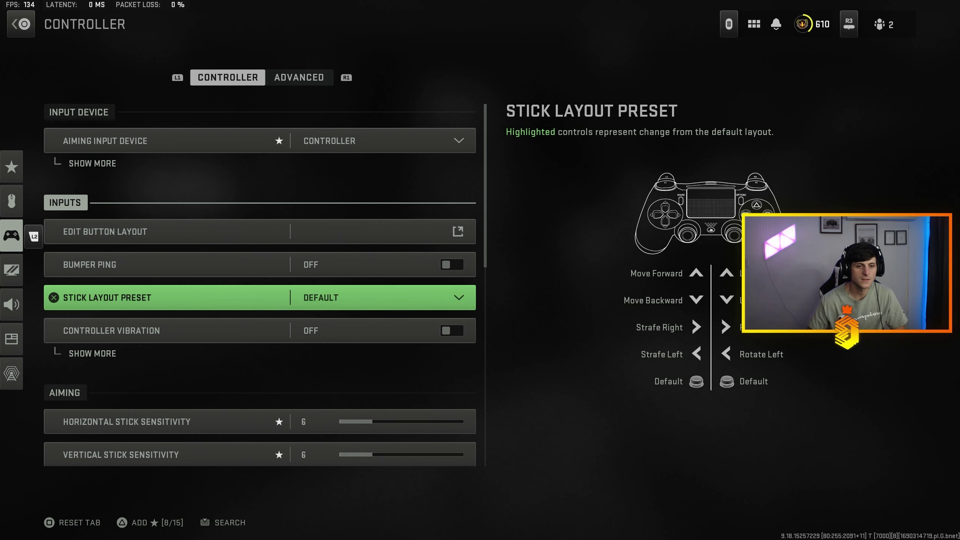
key(Down)
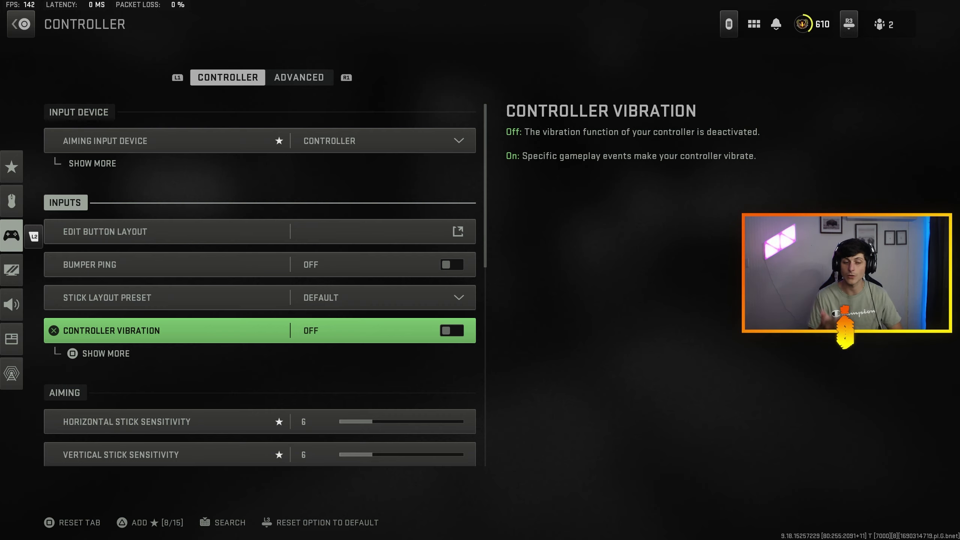
key(Down)
key(Down)
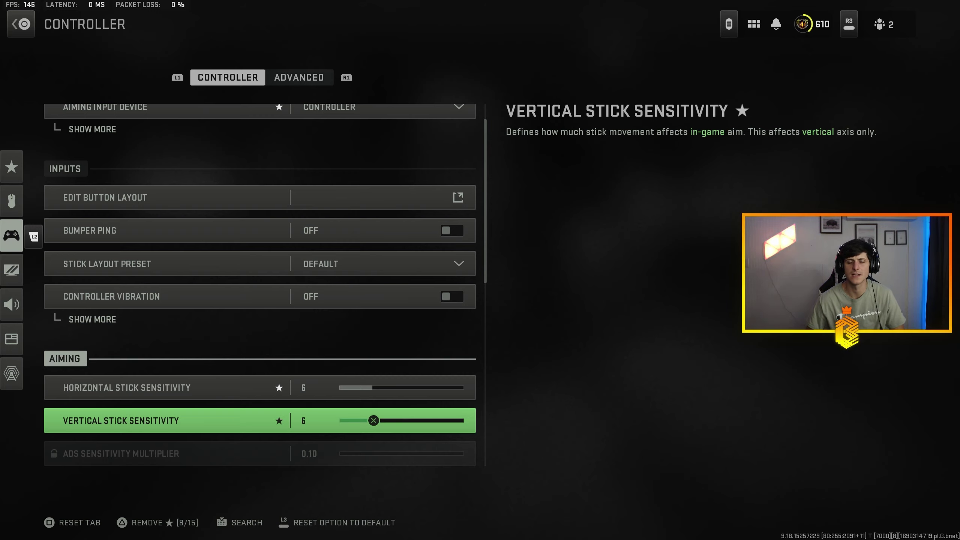
Expand the Sensitivity Multiplier and Vertical Aim Axis groups to check their sub-settings, collapsing each again
key(Down)
key(Down)
key(Return)
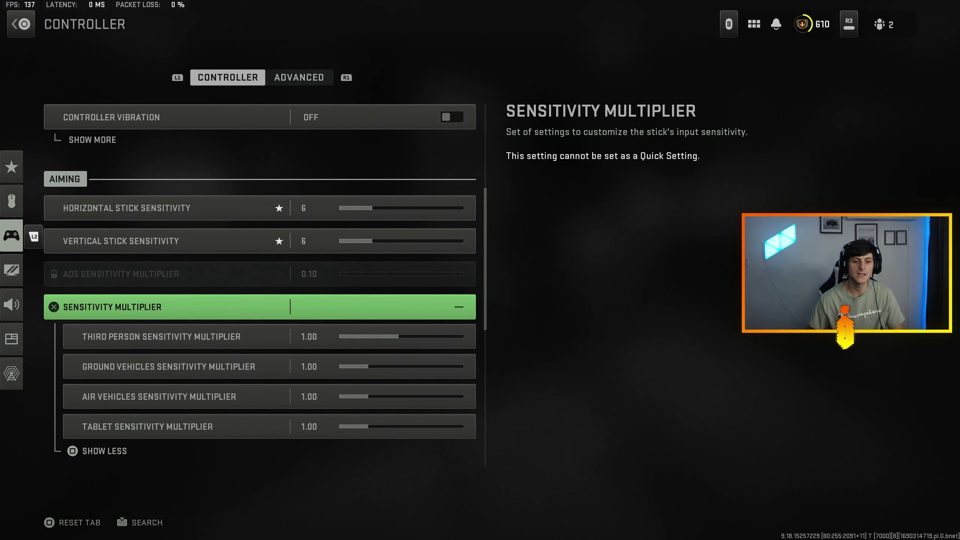
key(Return)
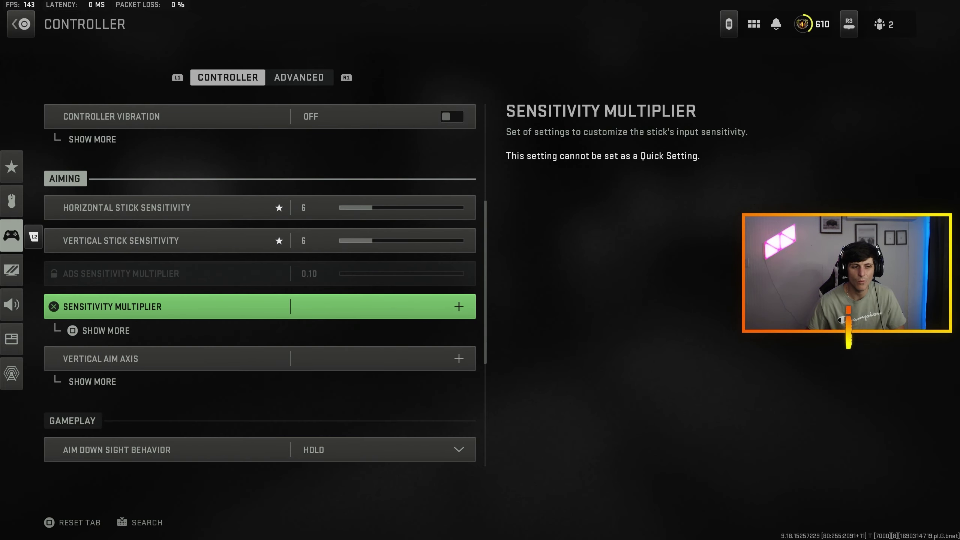
key(Down)
key(Return)
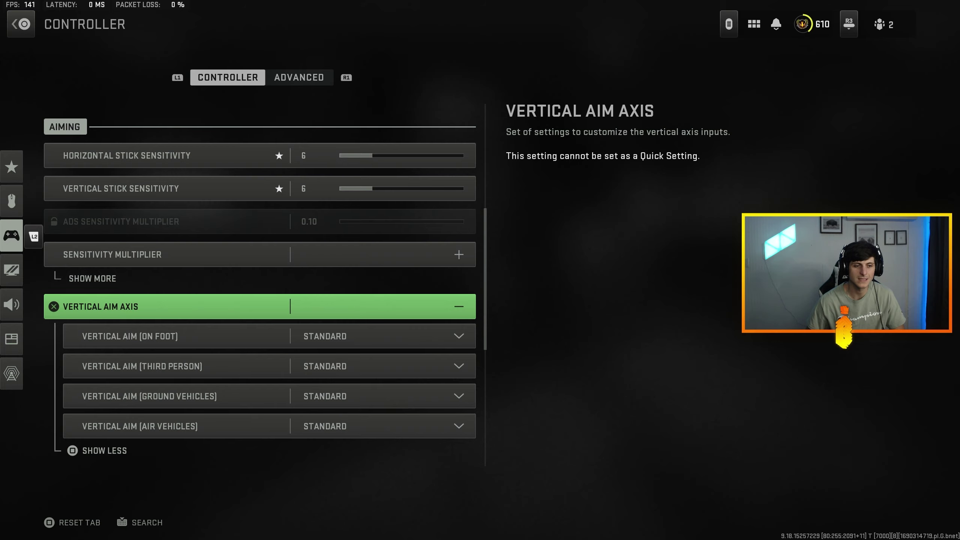
key(Return)
Review the gameplay options from Aim Down Sight Behavior through Equipment Behavior, including Change Zoom Shared Input and Focus Behavior
key(Down)
key(Down)
key(Down)
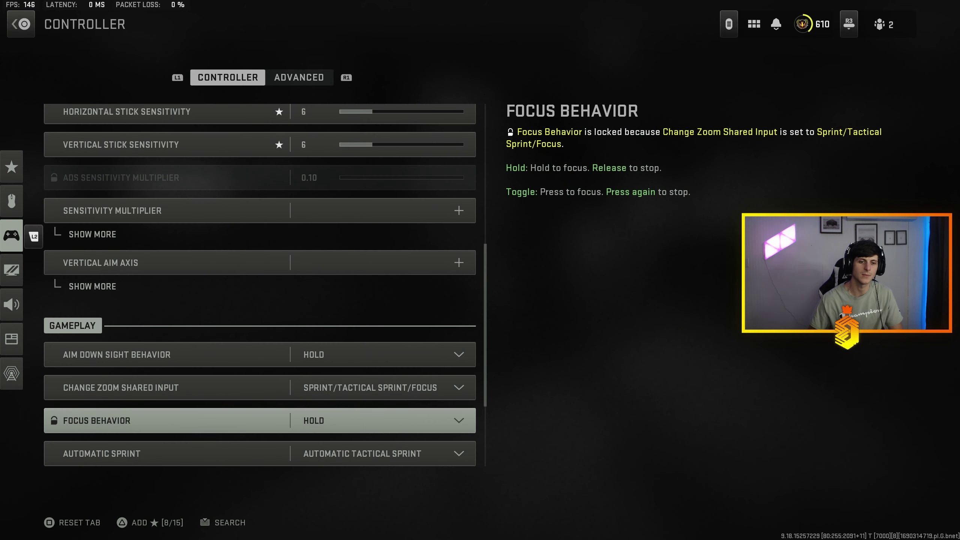
key(Down)
key(Up)
key(Up)
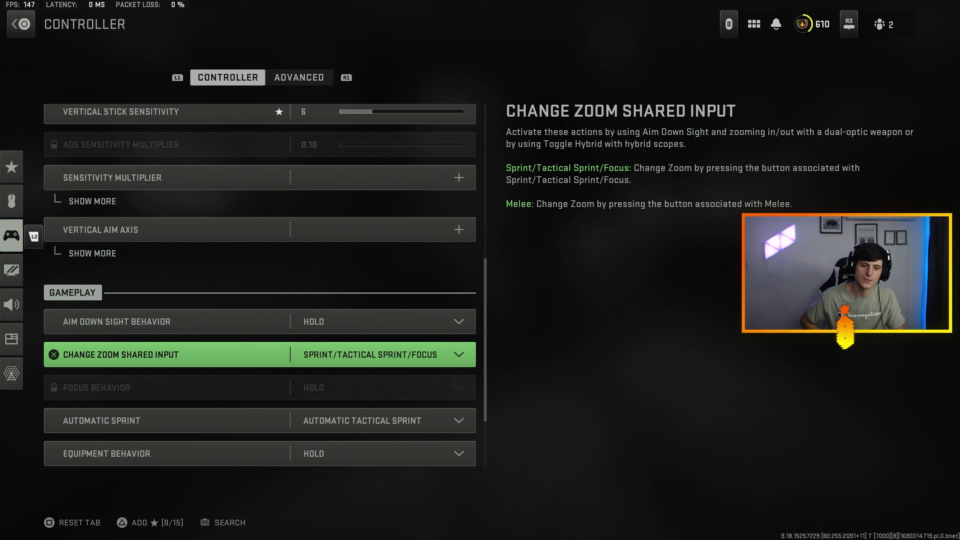
key(Down)
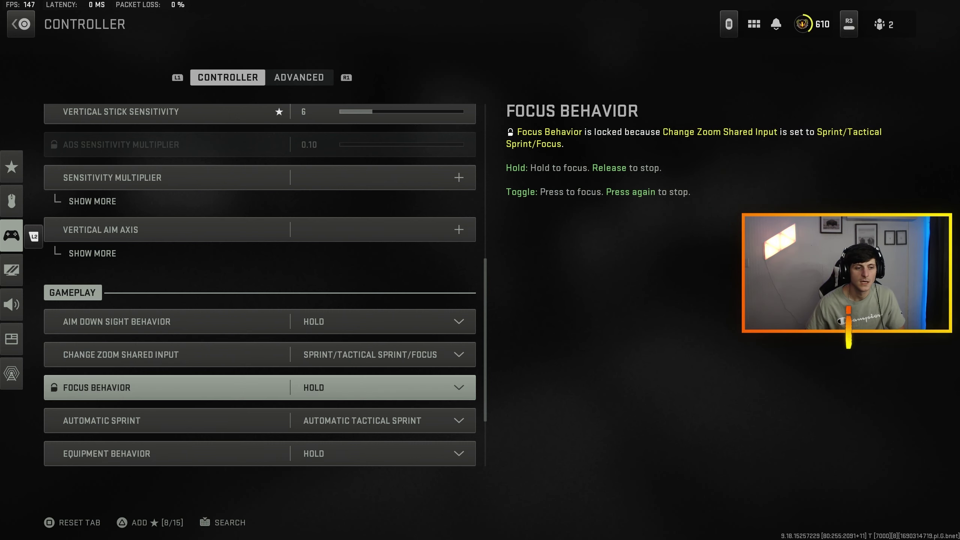
key(Down)
key(Down)
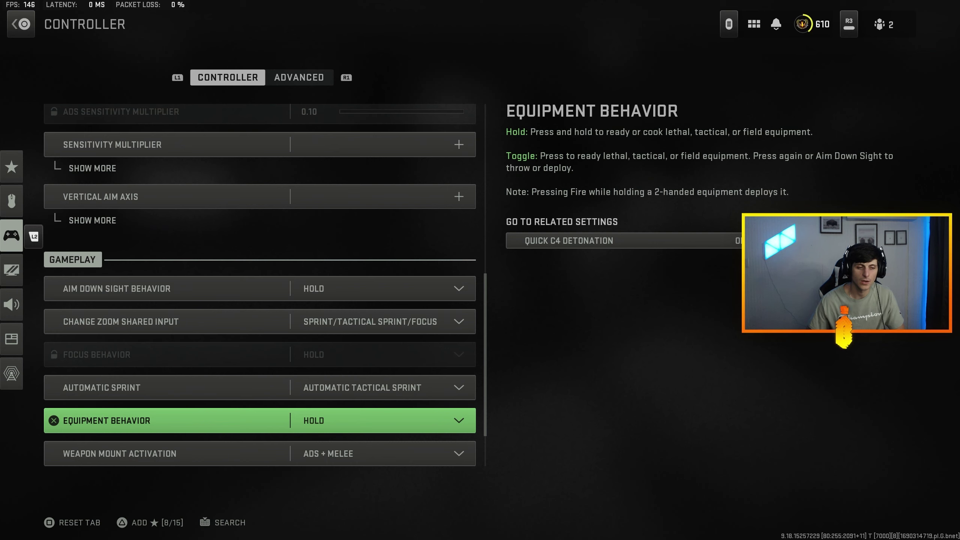
key(Return)
key(Escape)
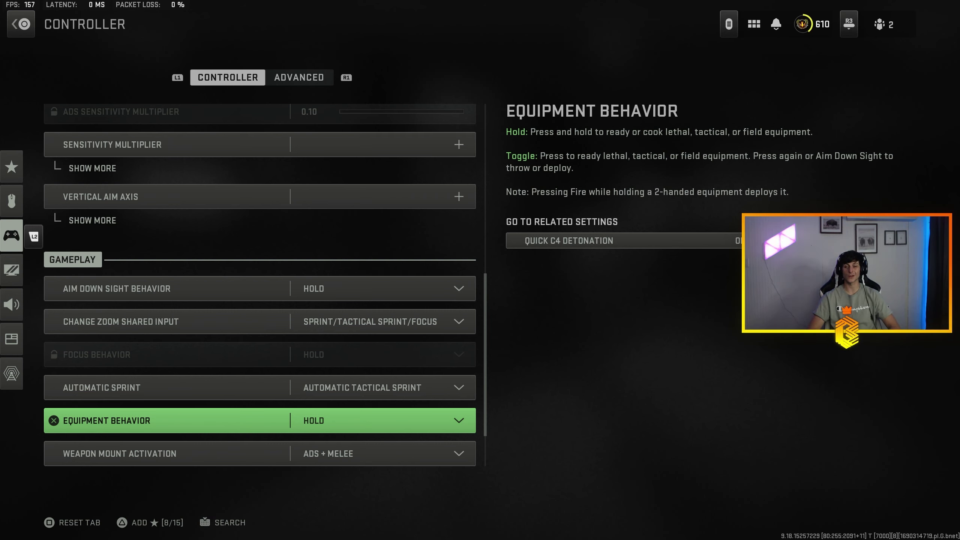
Review the Weapon Mount Activation, Interact/Reload Behavior and Armor Plate Behavior options
key(Down)
key(Down)
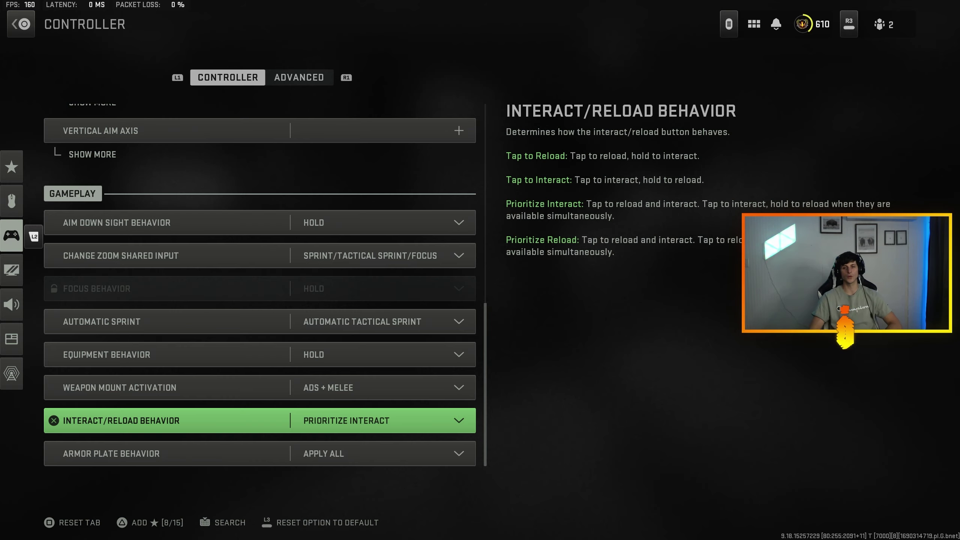
key(Down)
key(Down)
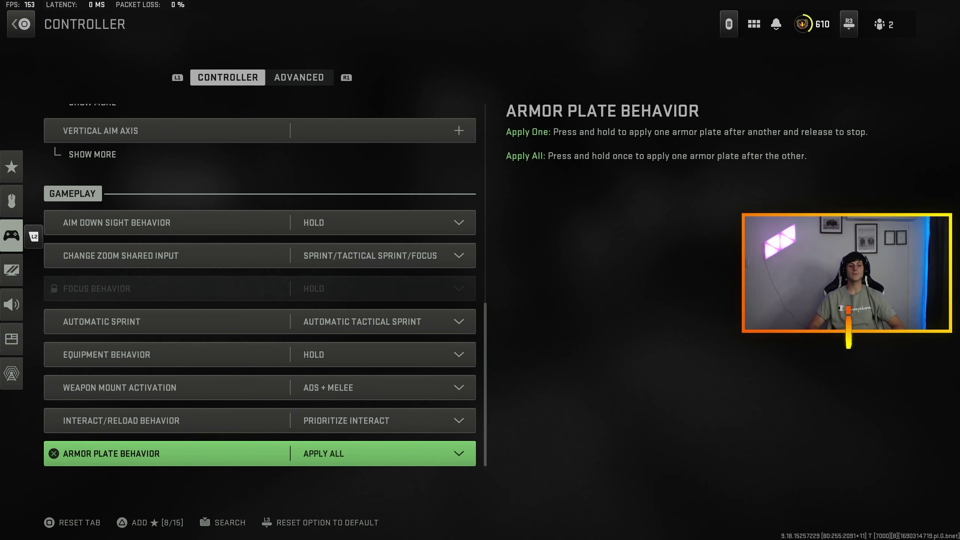
key(Up)
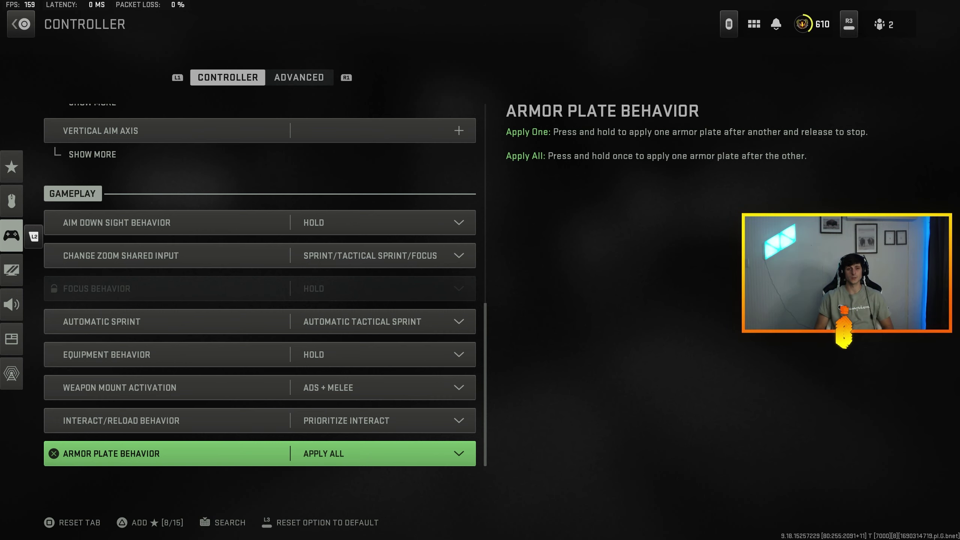
Show the advanced controller settings and review the aim assist options and Aim Response Curve Type
key(e)
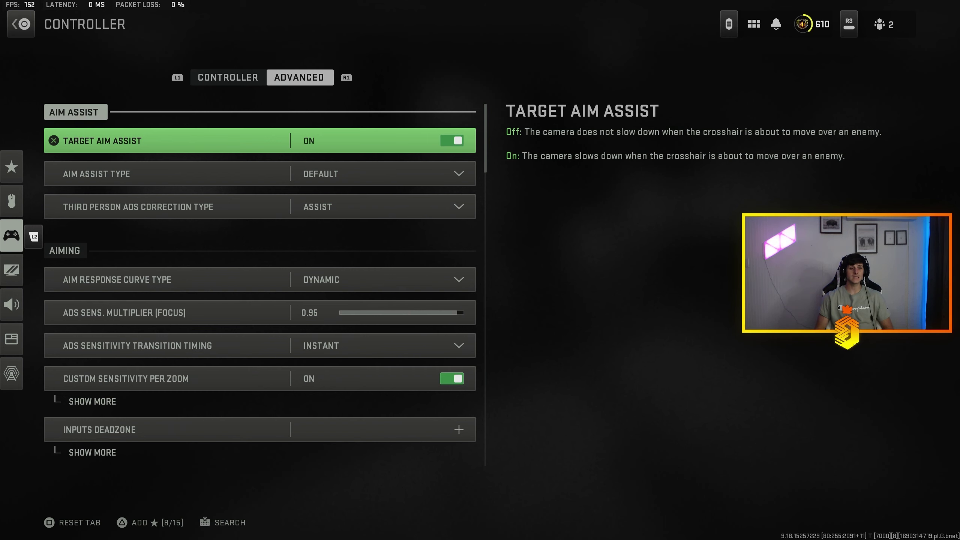
key(Down)
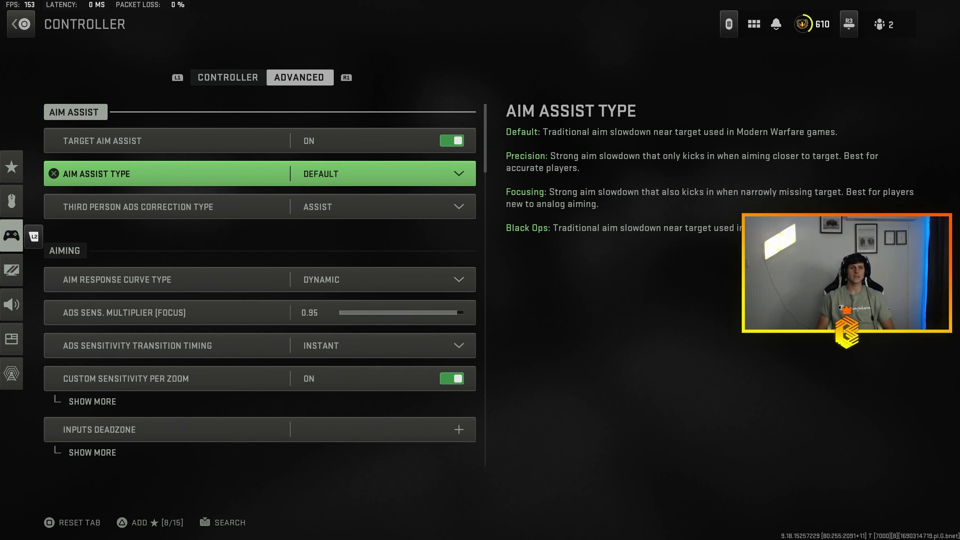
key(Down)
key(Down)
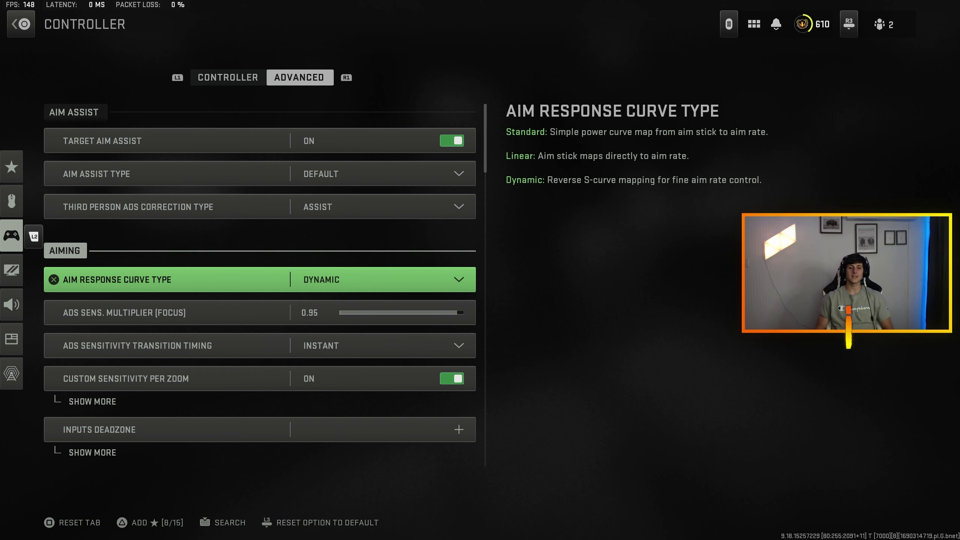
Check the ADS focus multiplier, the sensitivity transition timing and the expanded Custom Sensitivity Per Zoom multipliers
click(261, 312)
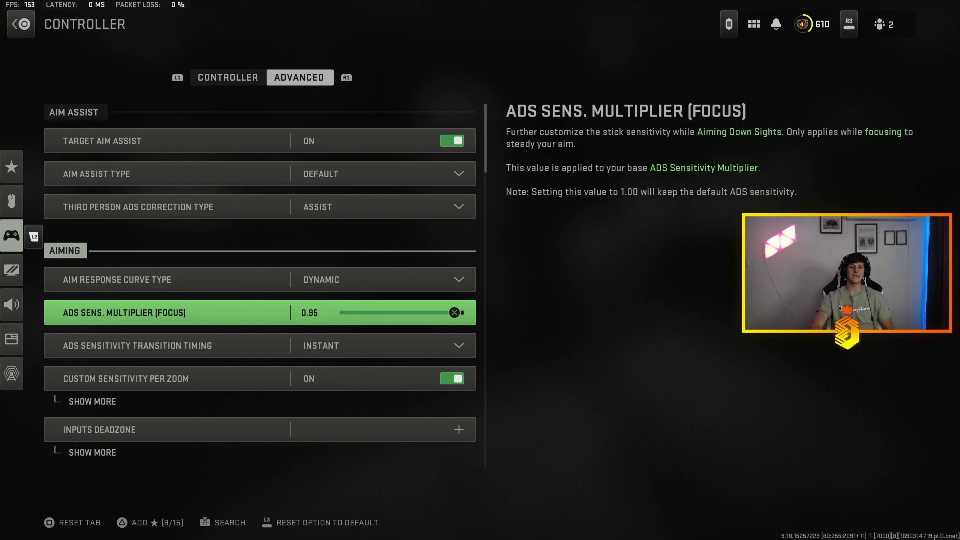
click(261, 346)
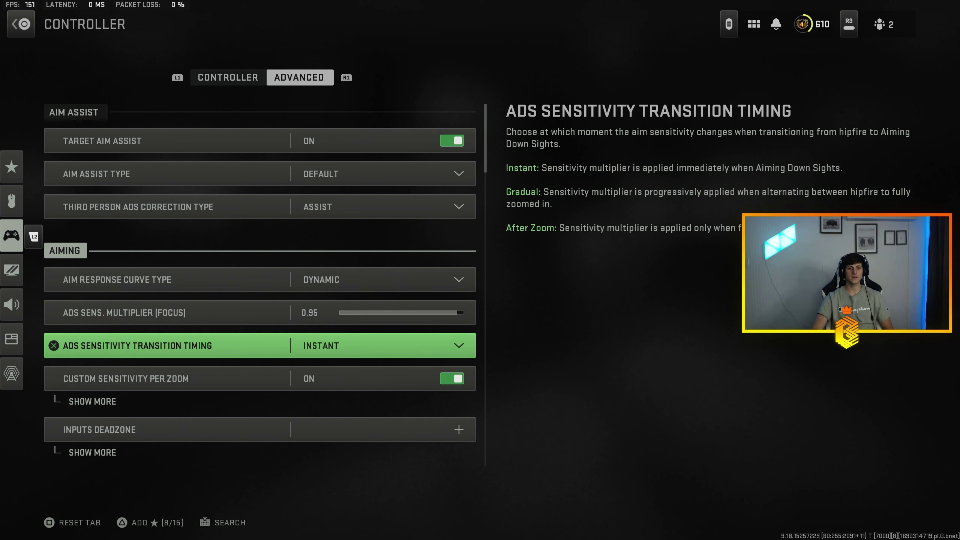
click(261, 378)
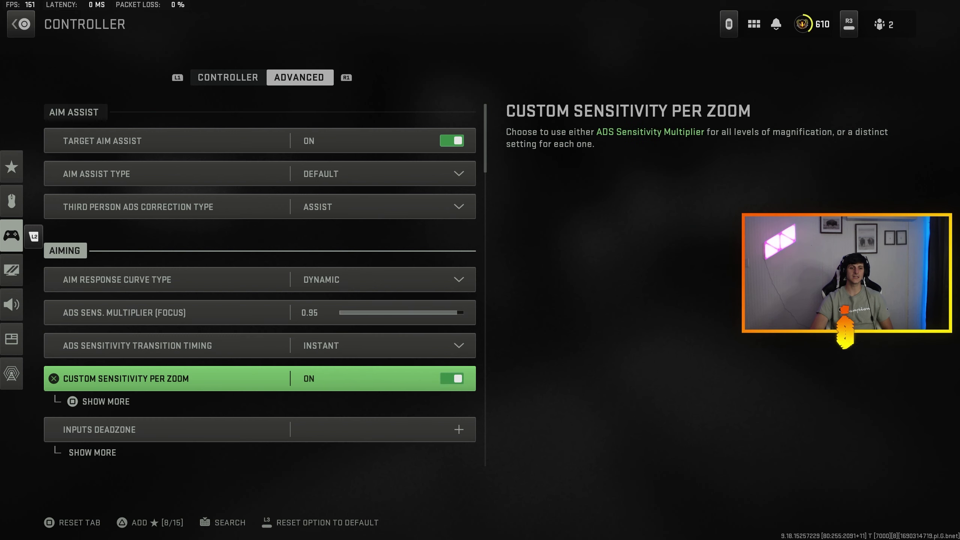
click(106, 401)
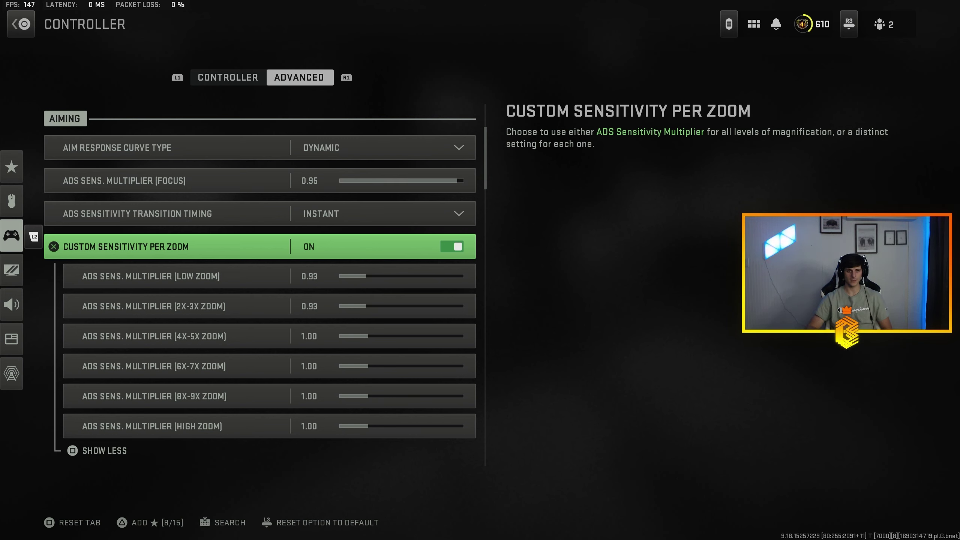
key(space)
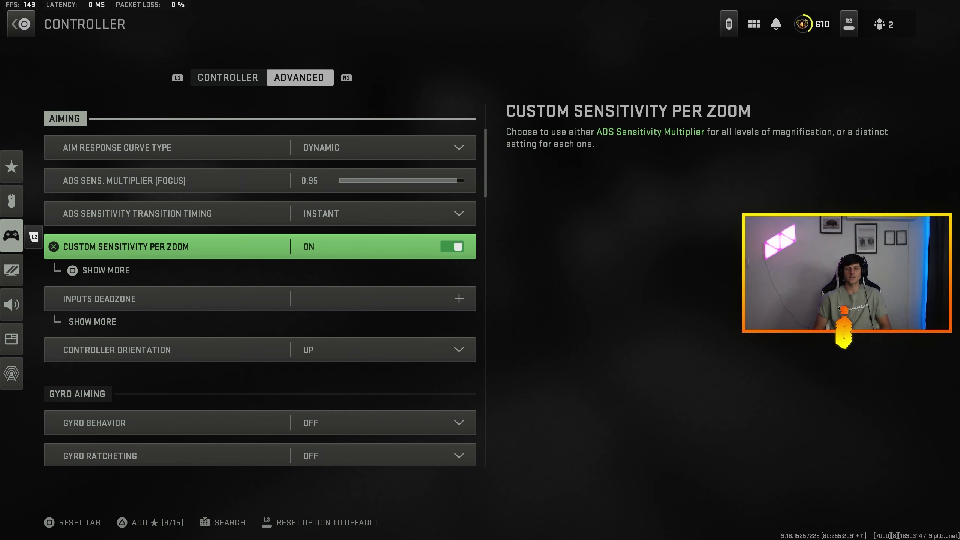
Expand the Inputs Deadzone group and set the Right Trigger deadzone to 0.00
key(Down)
key(space)
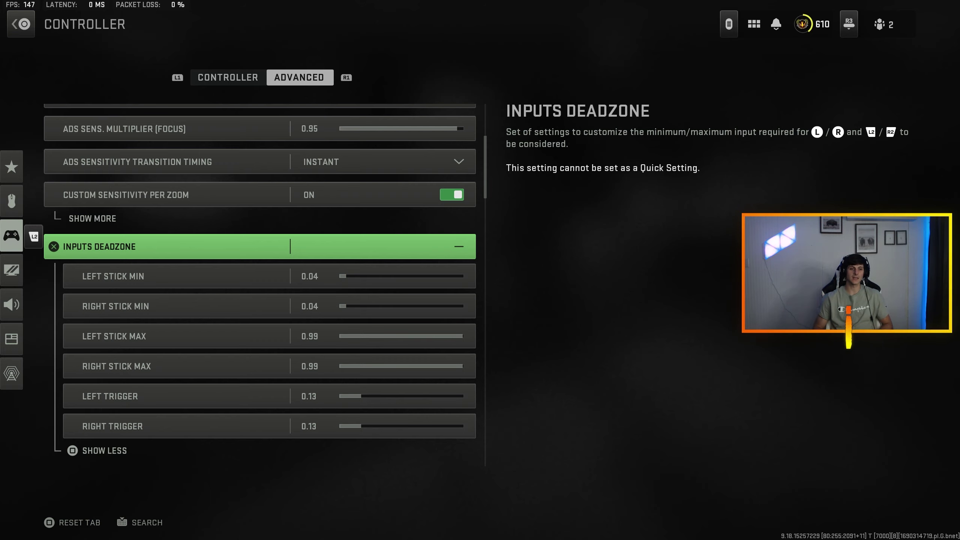
key(Down)
key(Down)
key(Down)
key(Down)
key(Down)
key(Down)
key(Down)
key(Up)
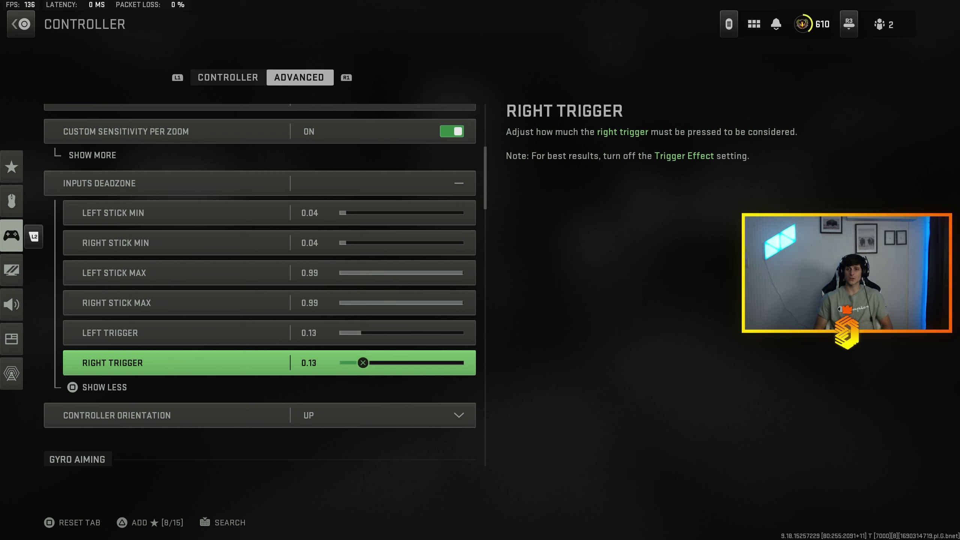
key(Left)
key(Left)
key(Left)
key(Left)
key(Left)
key(Left)
key(Left)
key(Left)
key(Left)
key(Left)
key(Left)
key(Left)
key(Left)
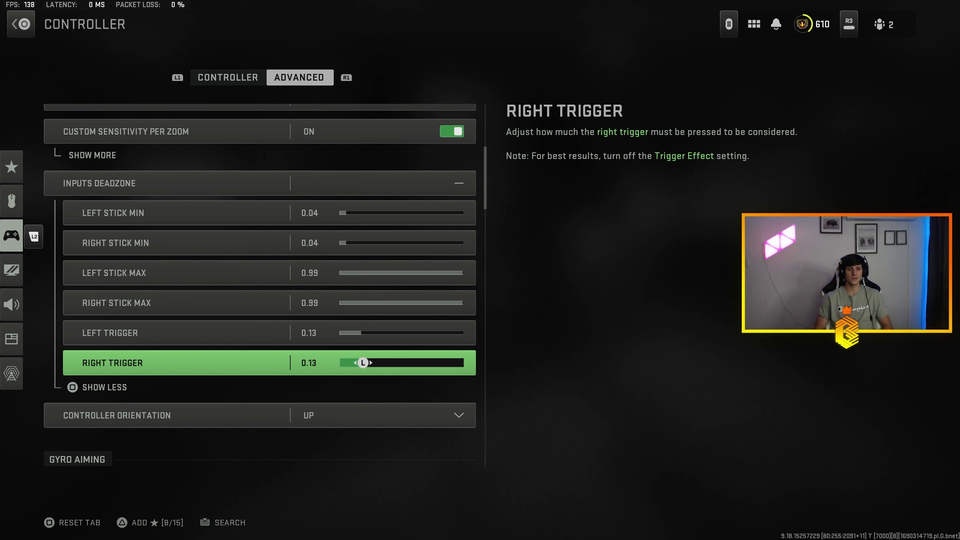
Set the Left Trigger deadzone to 0.00
key(Up)
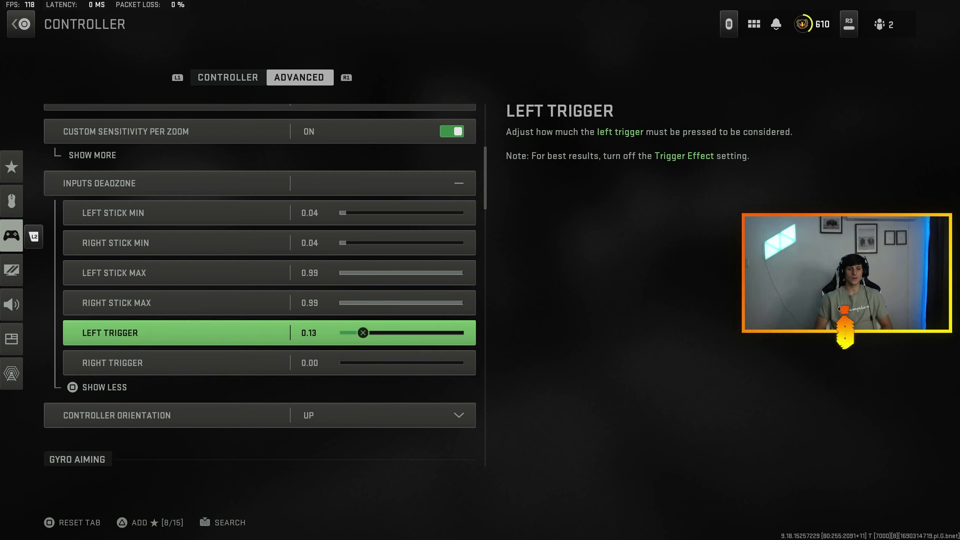
key(Left)
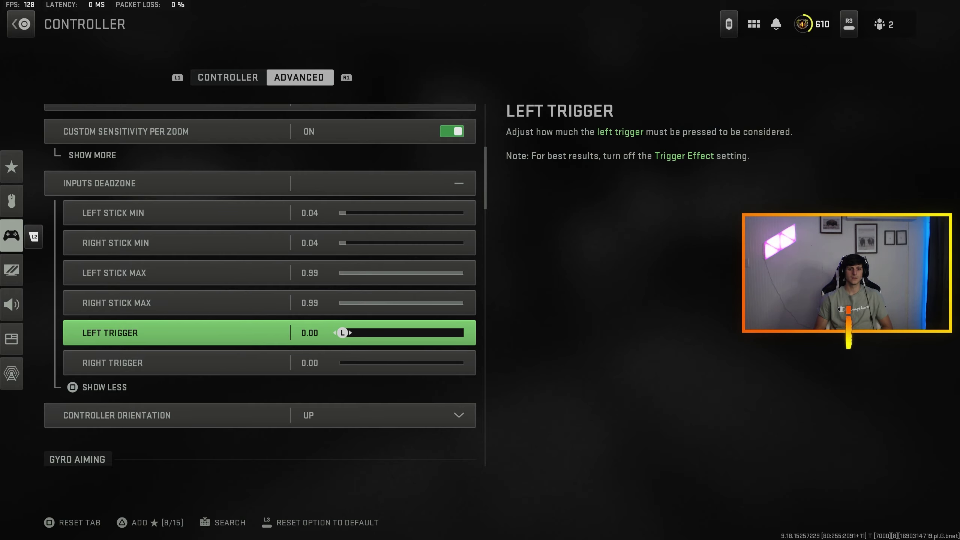
key(Left)
key(Right)
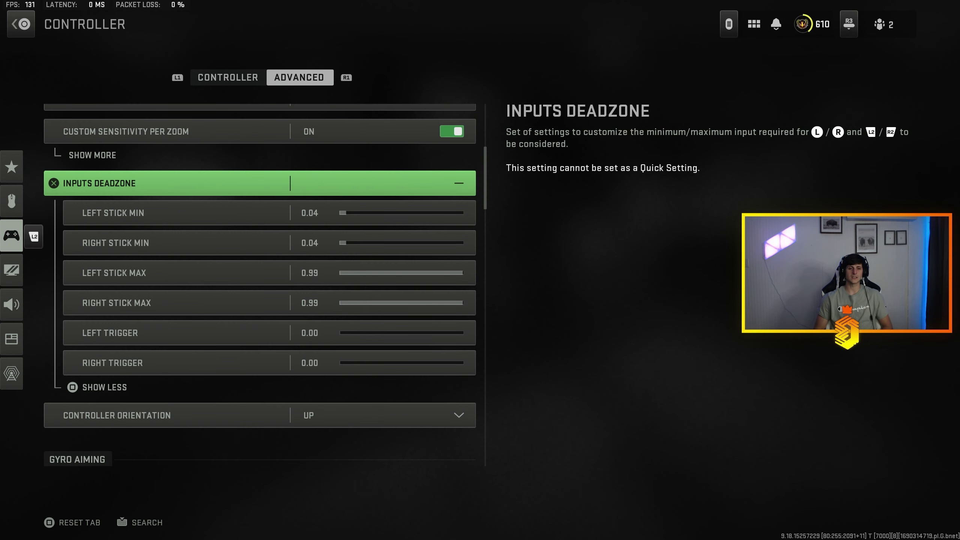
Return to the start of the advanced controller settings and check the aim assist options down to Third Person ADS Correction Type
key(q)
key(e)
key(Down)
key(Down)
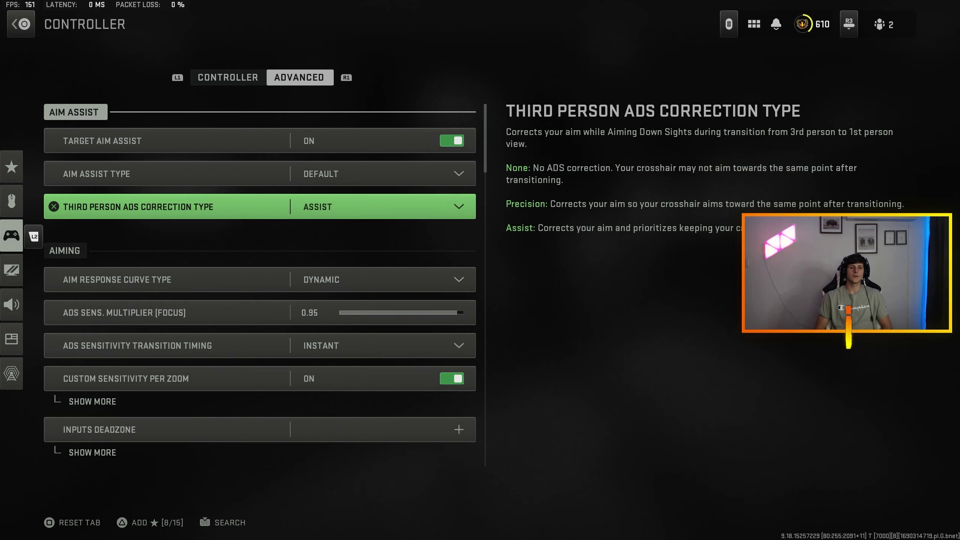
Look through the gyro aiming settings, including gyro sensitivity, ADS multiplier, steadying and flick stick activation
key(Down)
key(Down)
key(Down)
key(Down)
key(Down)
key(Down)
key(Down)
key(Down)
key(Down)
key(Down)
key(Down)
key(Down)
key(Down)
key(Down)
key(Down)
key(Down)
key(Down)
key(Down)
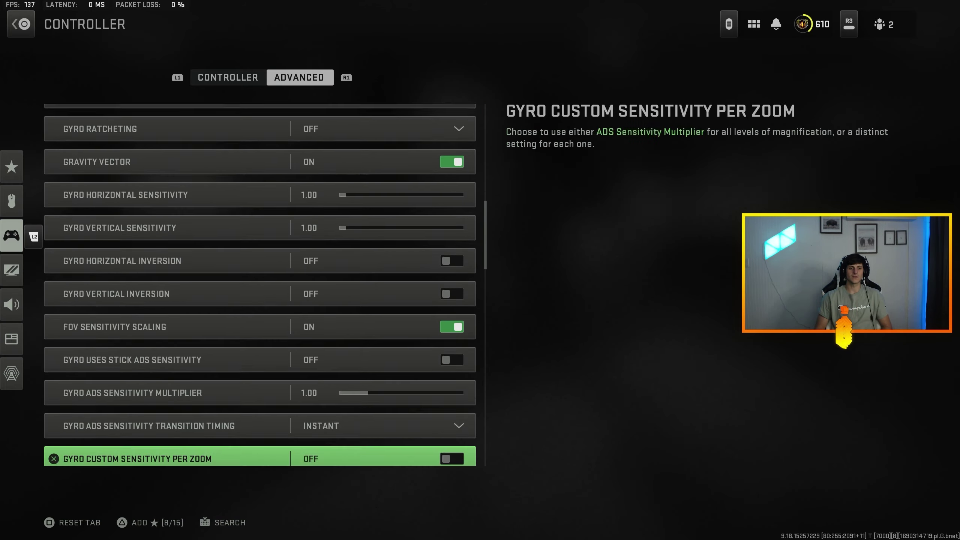
key(Down)
key(Down)
key(Down)
key(Down)
key(Down)
key(Down)
key(Up)
key(Up)
Skim the Movement Behaviors group from its sprint settings down to the start of Combat Behaviors
key(Down)
key(Down)
key(Down)
key(Down)
key(Down)
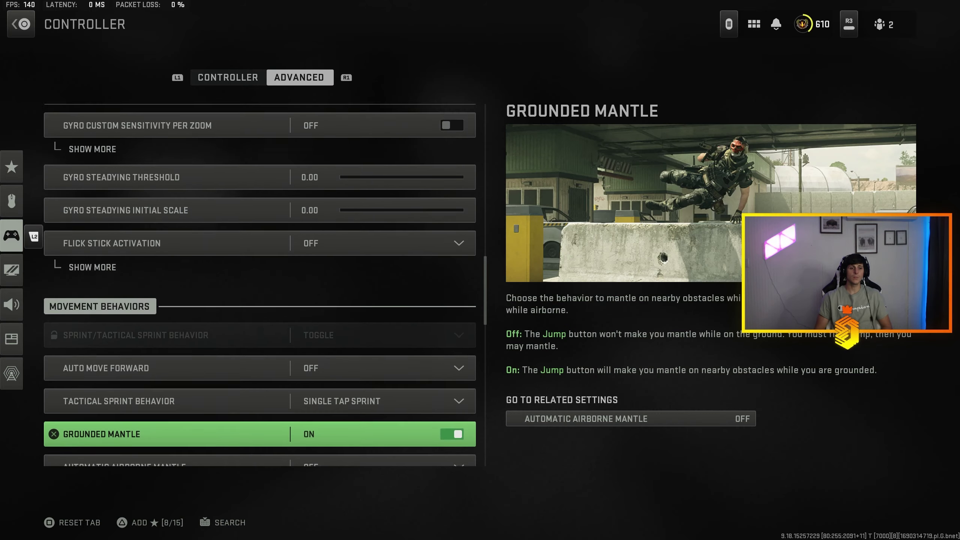
key(Down)
key(Down)
key(Down)
key(Down)
key(Down)
key(Down)
key(Down)
key(Down)
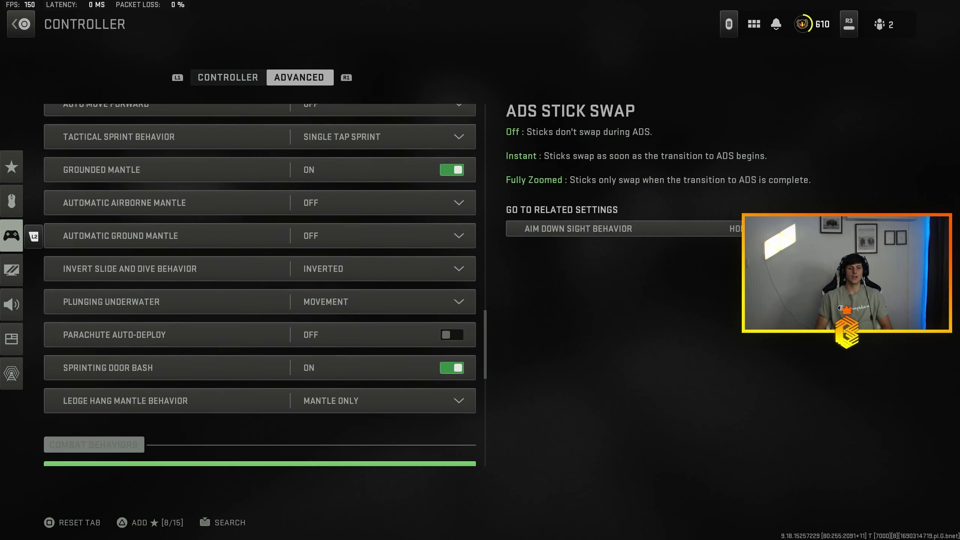
key(Down)
Go back through Movement Behaviors and read the Tactical Sprint Behavior and Auto Move Forward options
key(Up)
key(Up)
key(Up)
key(Up)
key(Up)
key(Up)
key(Up)
key(Up)
key(Up)
key(Up)
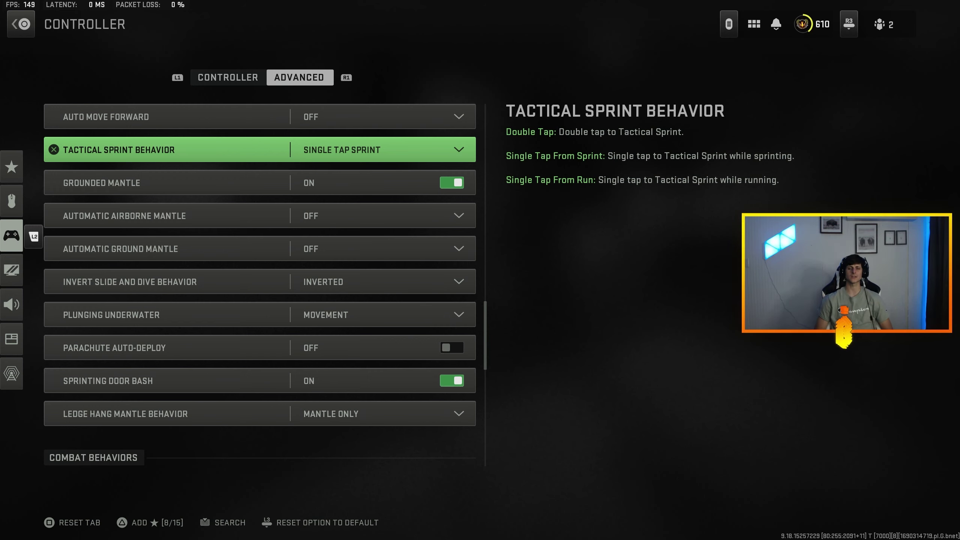
key(Up)
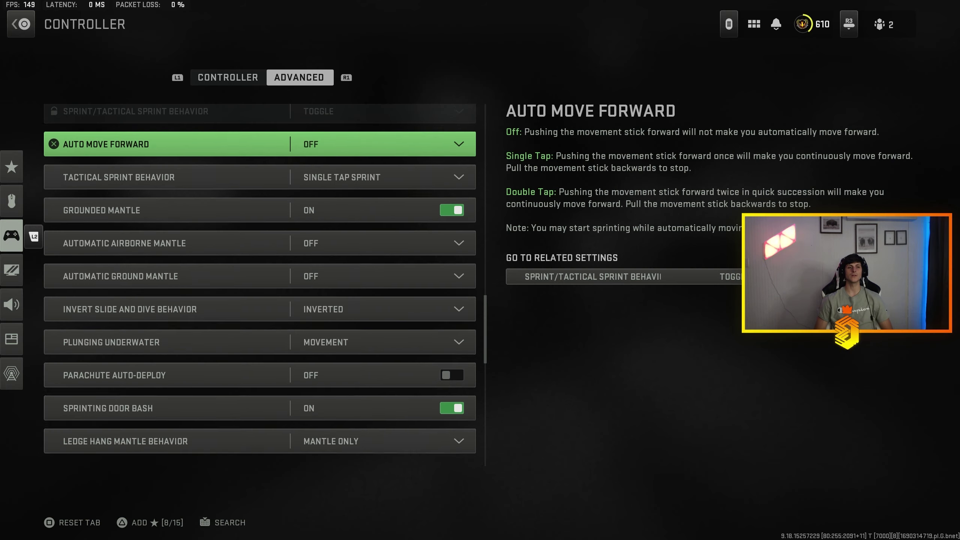
Check the grounded and automatic mantle options, Plunging Underwater and Invert Slide and Dive Behavior
key(Down)
key(Down)
key(Down)
key(Down)
key(Down)
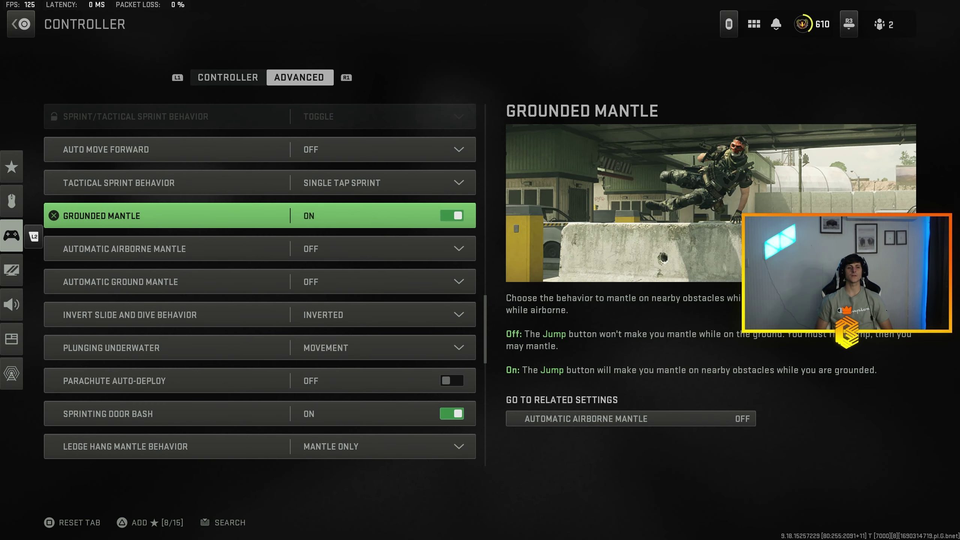
key(Down)
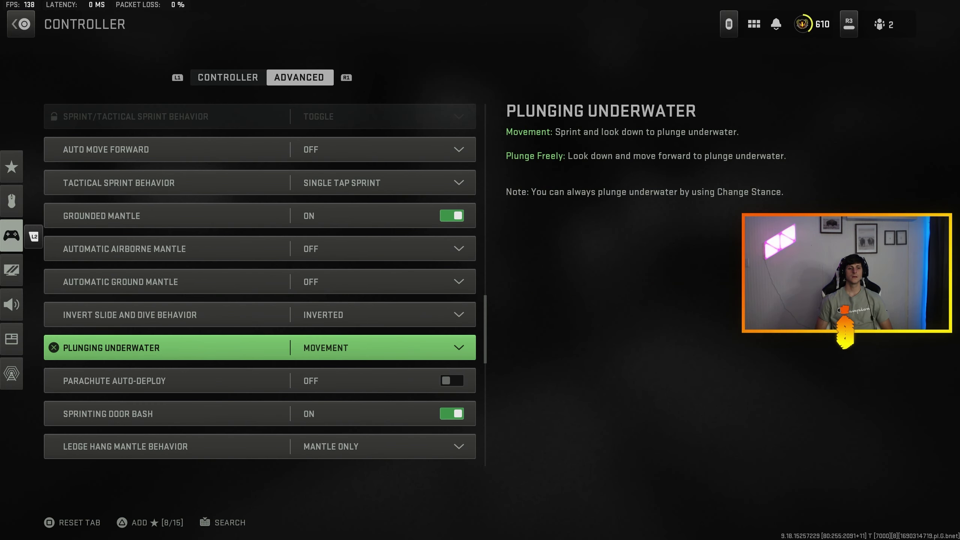
key(Up)
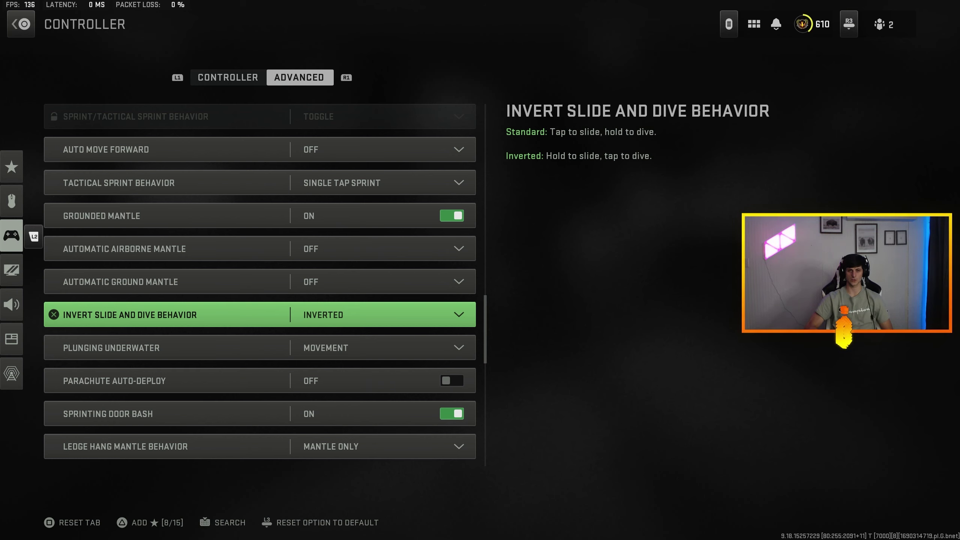
Check Parachute Auto-Deploy, Sprinting Door Bash and Ledge Hang Mantle Behavior
key(Down)
key(Down)
key(Down)
key(Down)
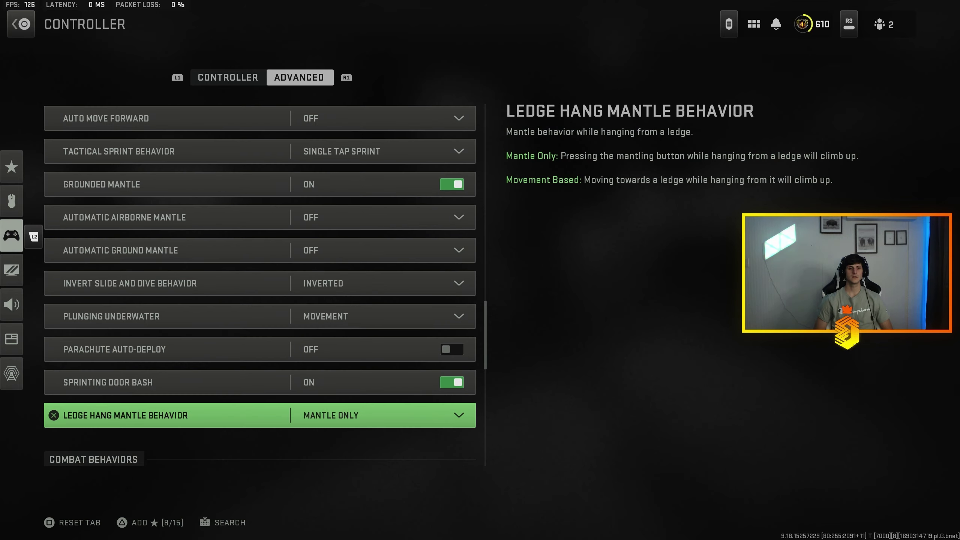
Review the Combat Behaviors group, including Backpack Alternate Control, the weapon mount options, Depleted Ammo Weapon Switch and Quick C4 Detonation
key(Down)
key(Down)
key(Down)
key(Down)
key(Down)
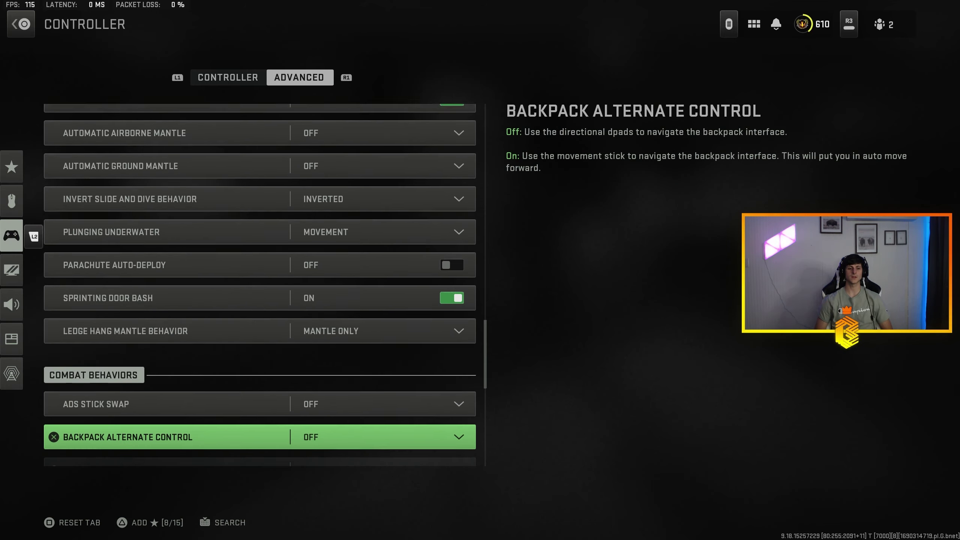
key(Down)
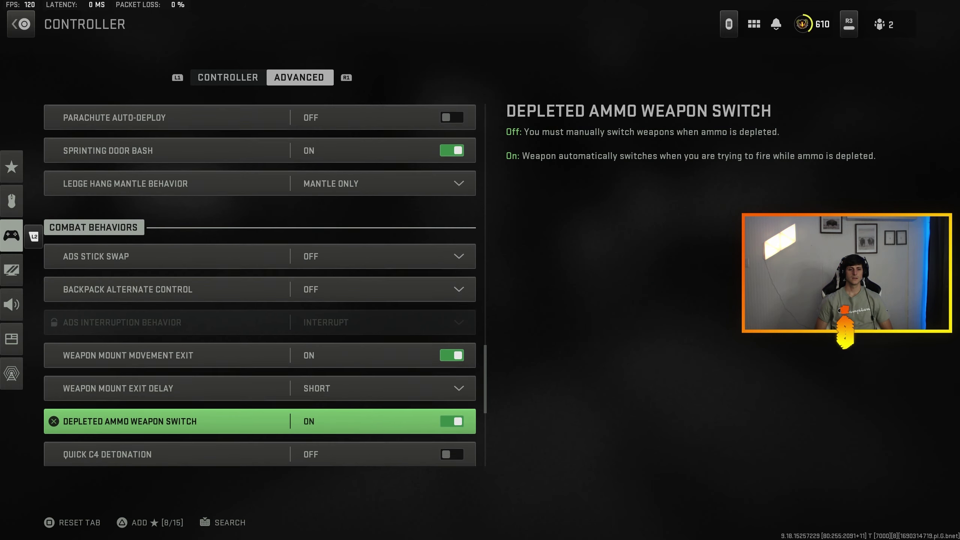
key(Up)
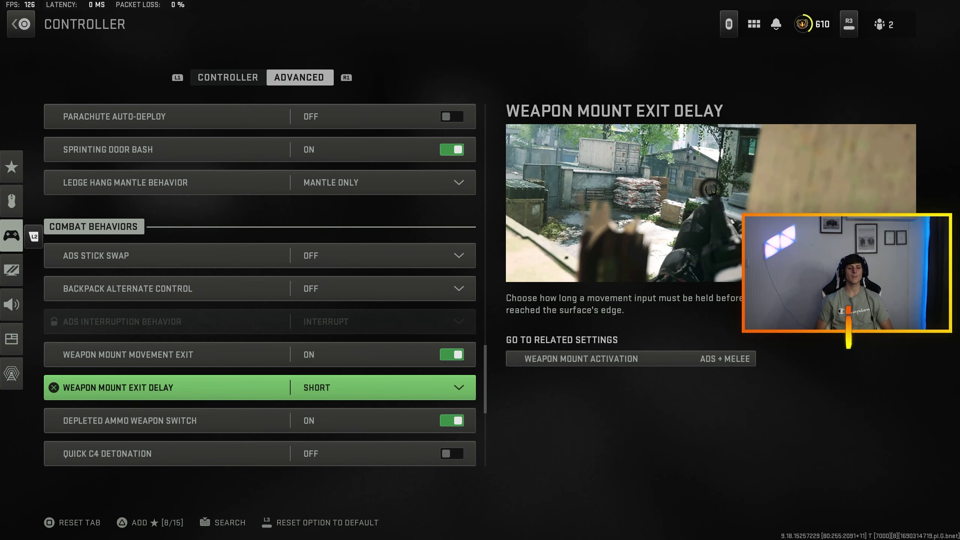
key(Down)
key(Down)
Review the Vehicle Camera Recenter and Camera Initial Position settings under Vehicle Behaviors
key(Down)
key(Down)
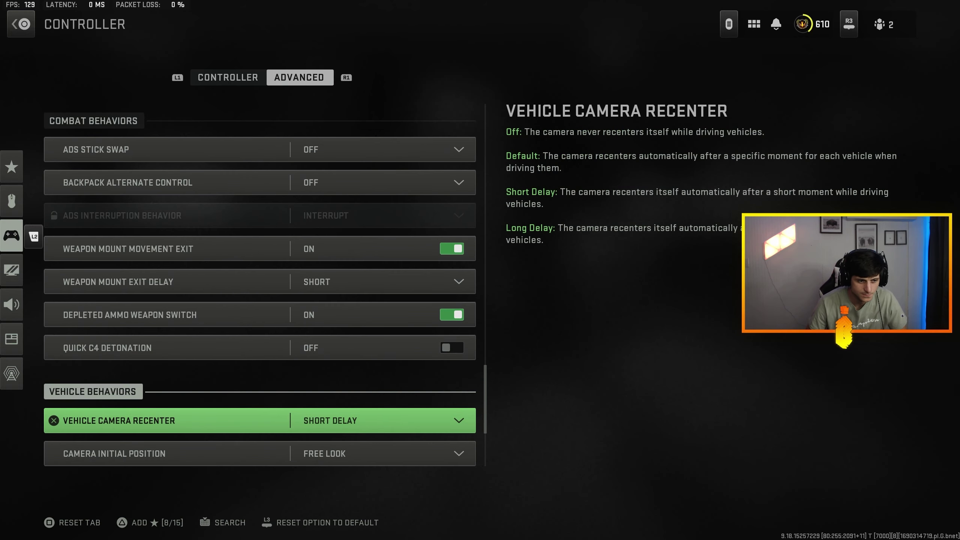
key(Down)
key(Up)
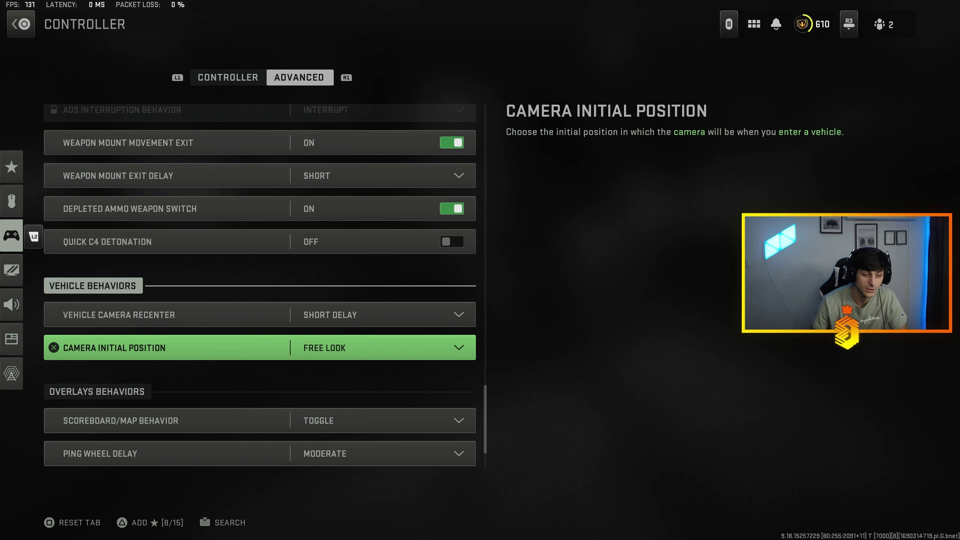
Review the Overlays Behaviors group down to Wheel Menu Behavior
key(Down)
key(Down)
key(Down)
key(Down)
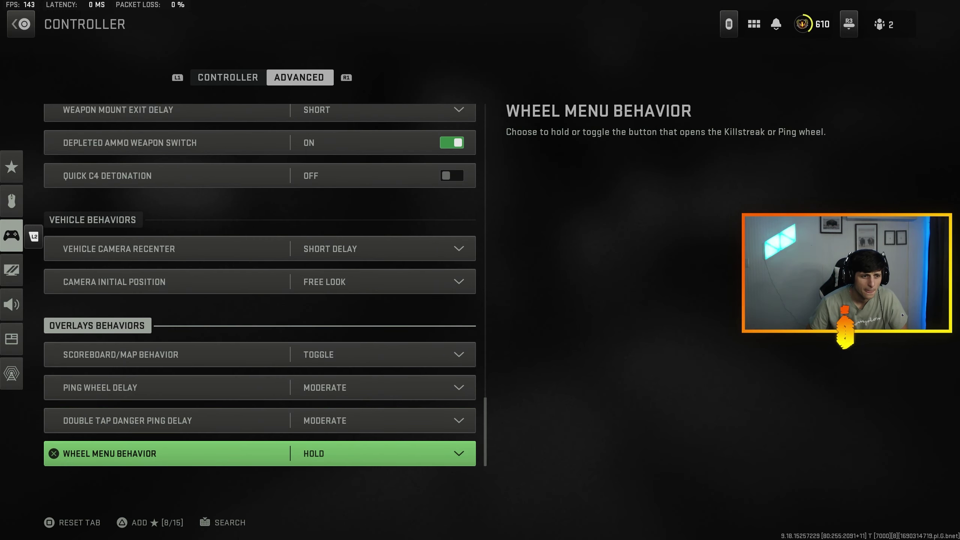
Switch from the controller settings to the Graphics display settings
key(Left)
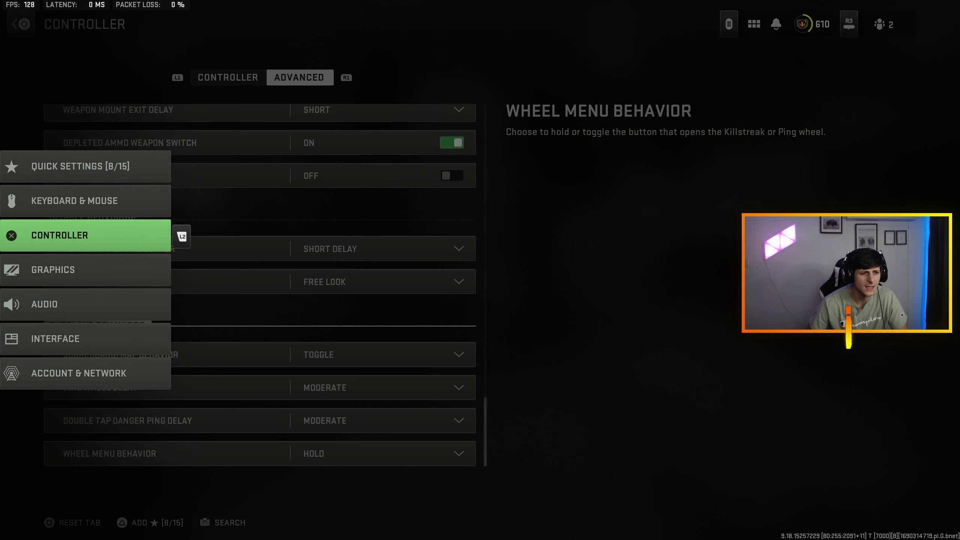
key(Down)
key(Return)
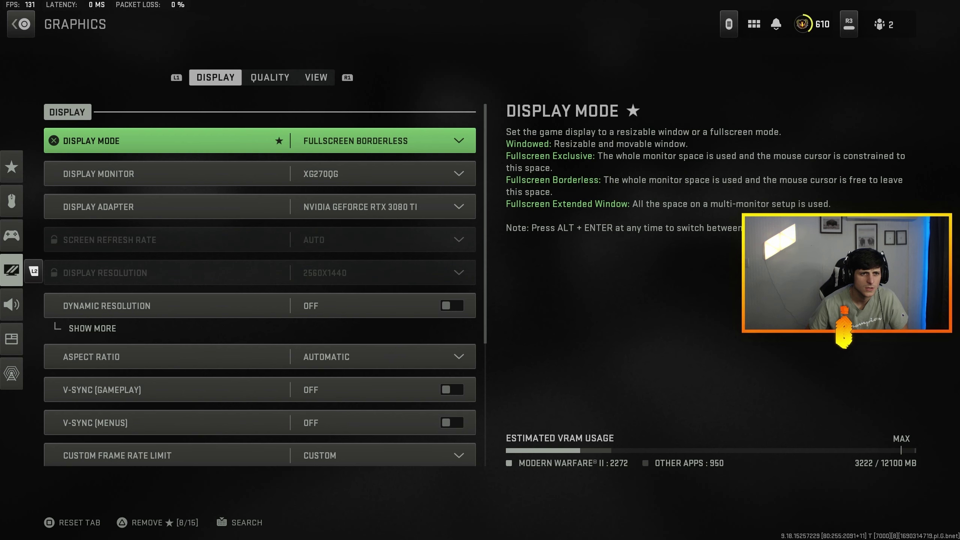
Show the graphics quality settings and review the Global Quality group, including anti-aliasing and Video Memory Scale
key(e)
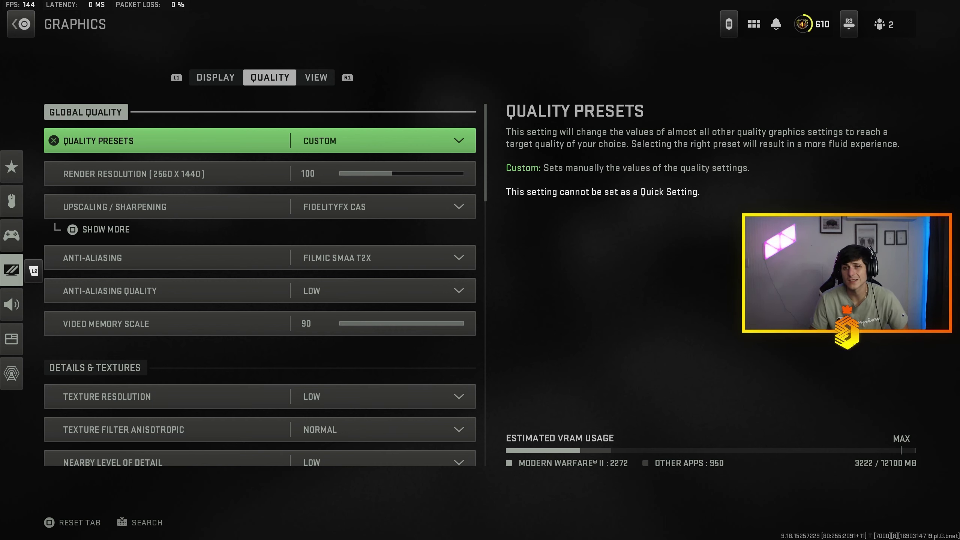
key(Down)
key(Down)
key(Down)
key(Down)
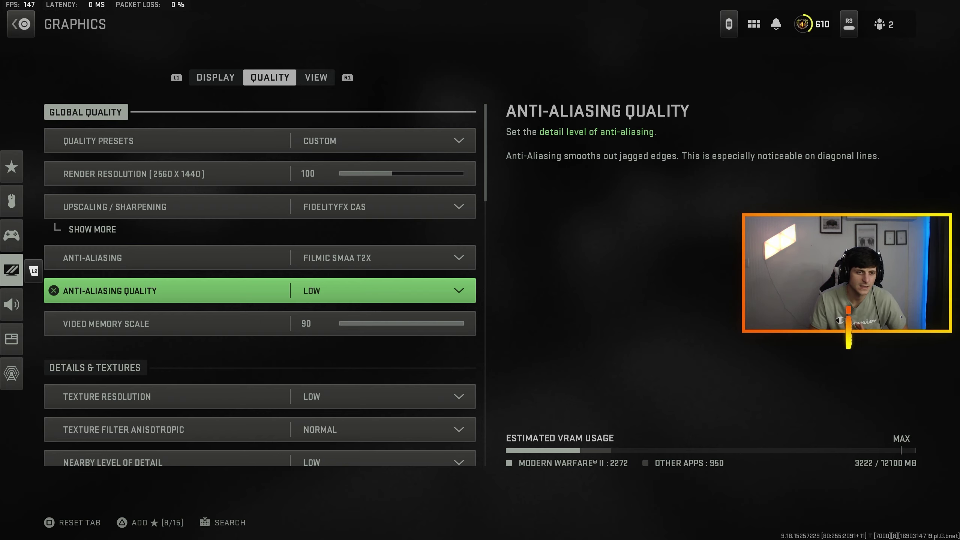
key(Down)
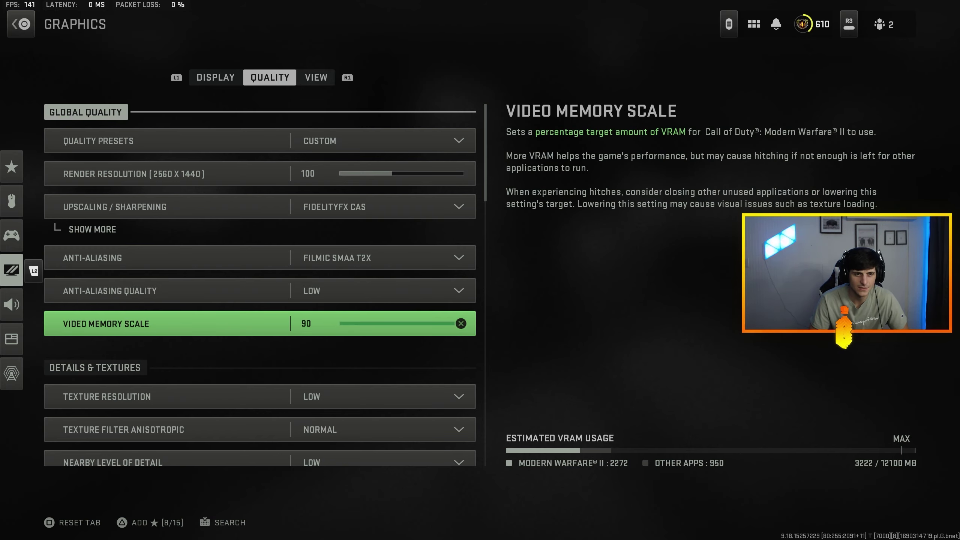
Check the Details & Textures settings from Texture Resolution through Clutter Draw Distance and particle quality to Bullet Impacts
key(Down)
key(Down)
key(Down)
key(Down)
key(Down)
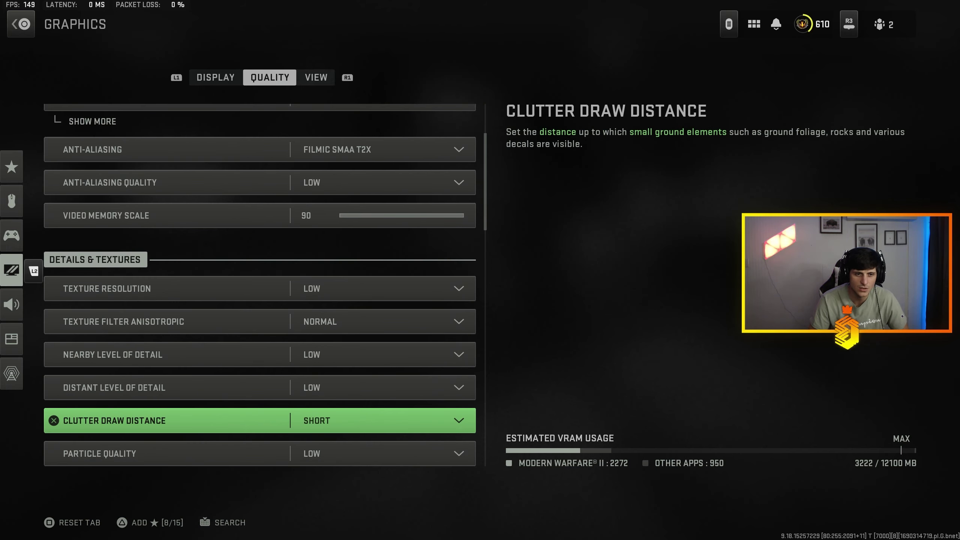
key(Down)
key(Down)
key(Down)
key(Down)
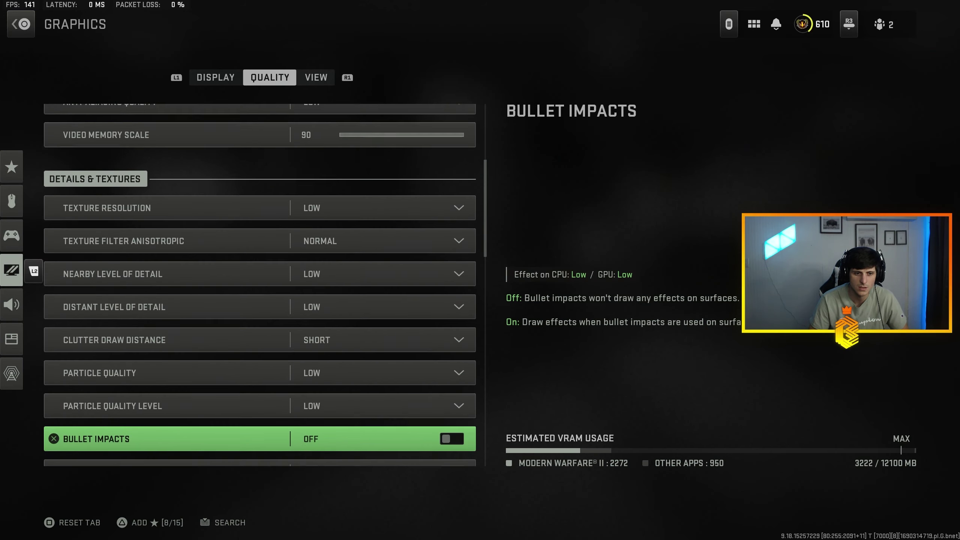
Check the remaining Details & Textures settings from Persistent Damage Layers through Streaming Quality to Water Quality
key(Down)
key(Down)
key(Down)
key(Down)
key(Down)
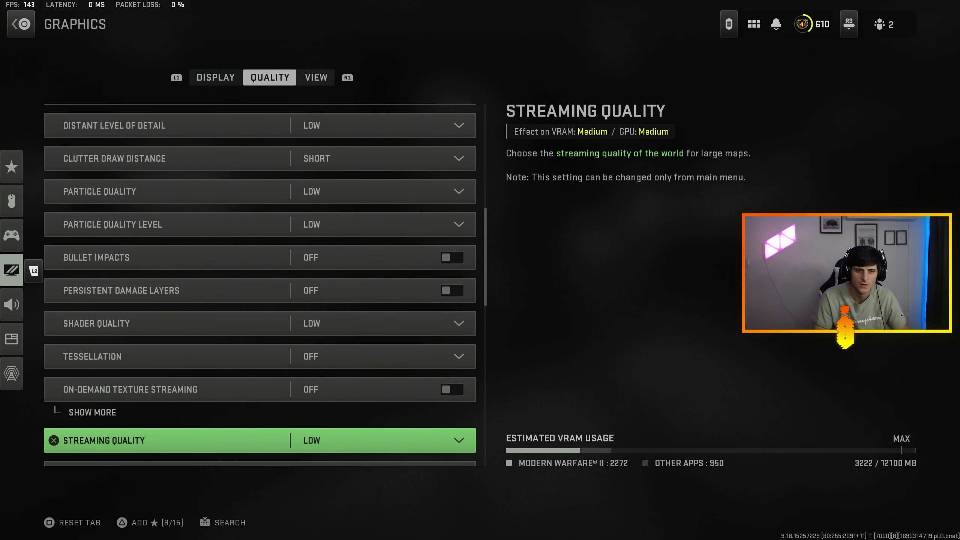
key(Down)
key(Down)
Review the Shadow & Lighting settings from Shadow Map Resolution to Weather Grid Volumes, and the Post Processing Effects down to Film Grain
key(Down)
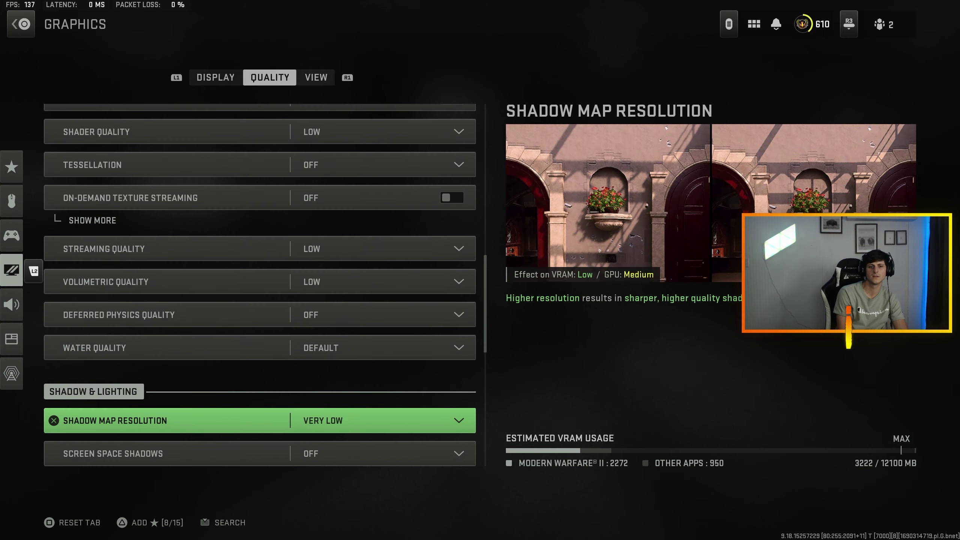
key(Down)
key(Down)
key(Down)
key(Down)
key(Down)
key(Down)
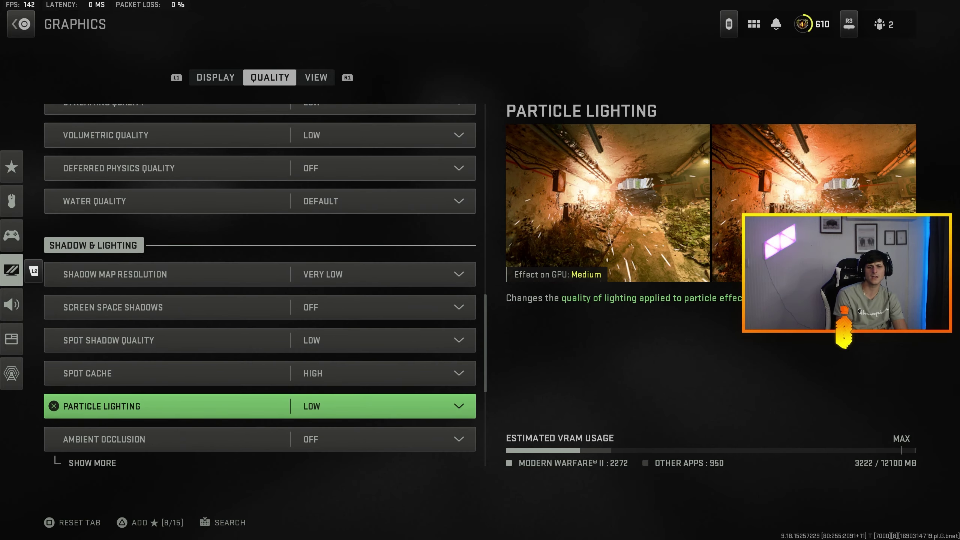
key(Down)
key(Down)
key(Down)
key(Down)
key(Down)
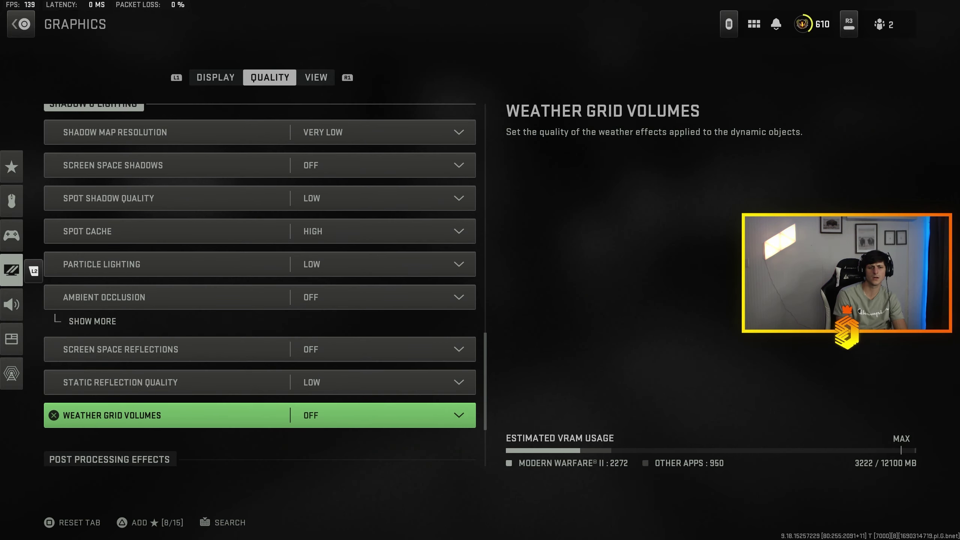
key(Down)
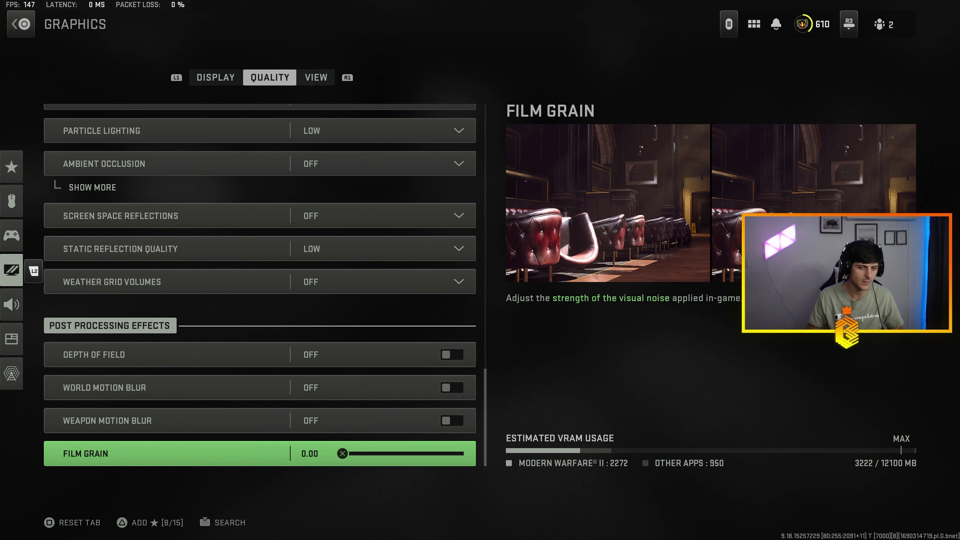
Show the graphics view settings and review the general, ADS, weapon, 3rd person and vehicle Field of View options
key(e)
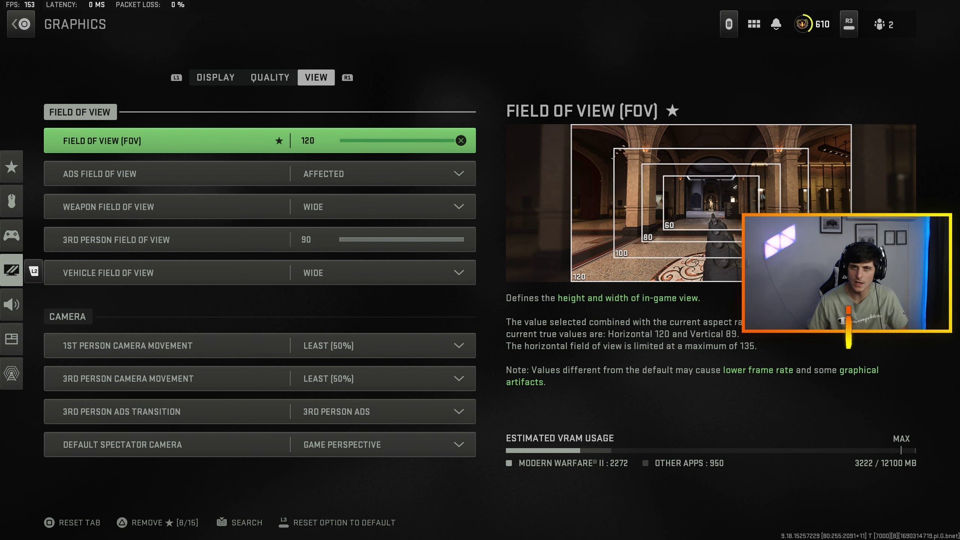
key(Down)
key(Return)
key(Return)
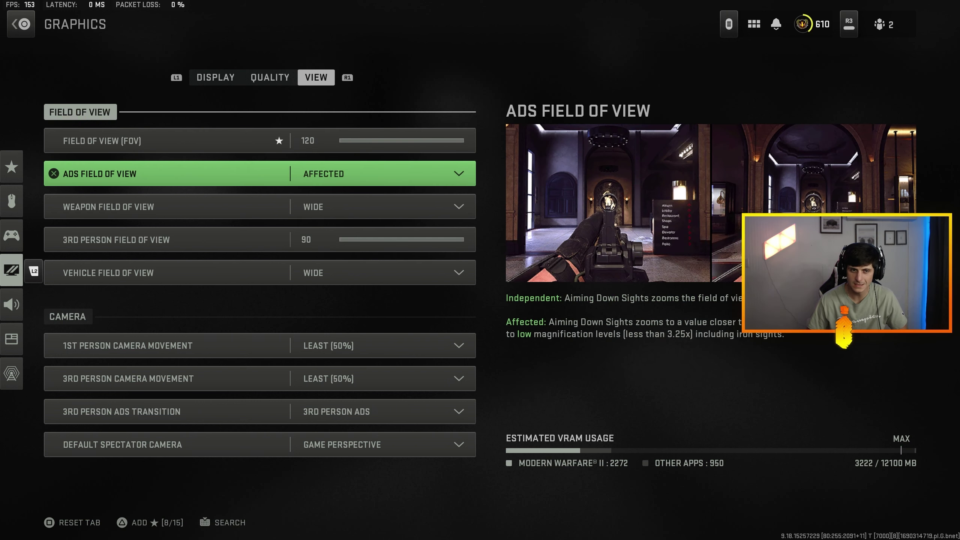
key(Down)
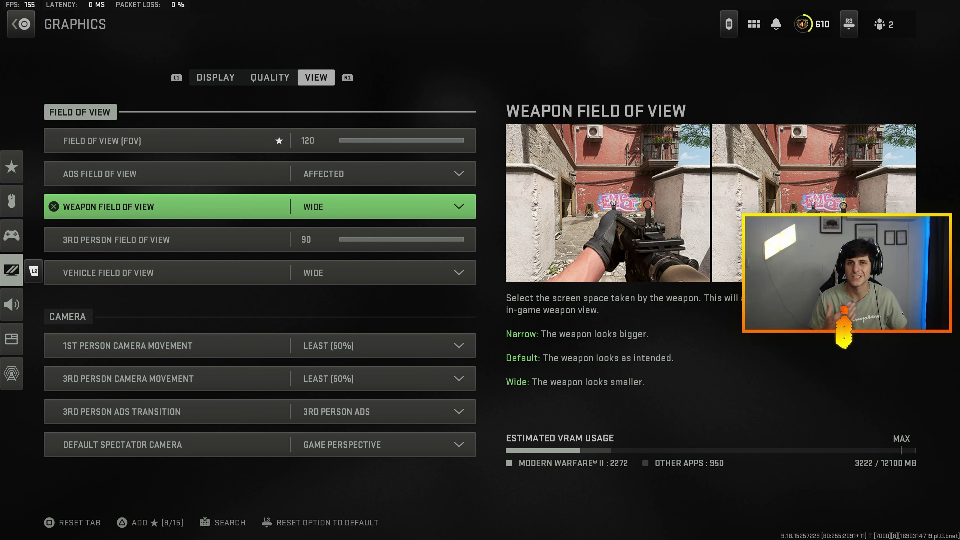
click(170, 240)
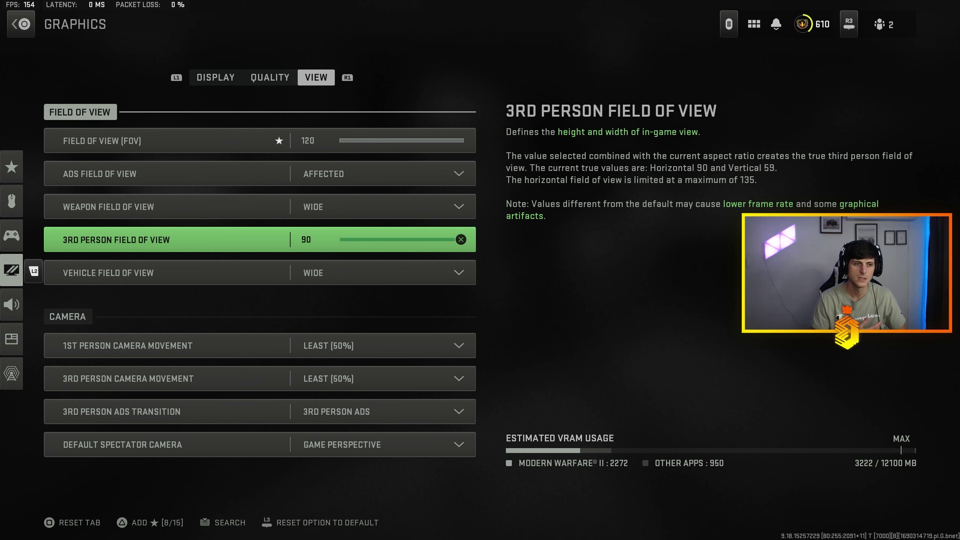
click(170, 272)
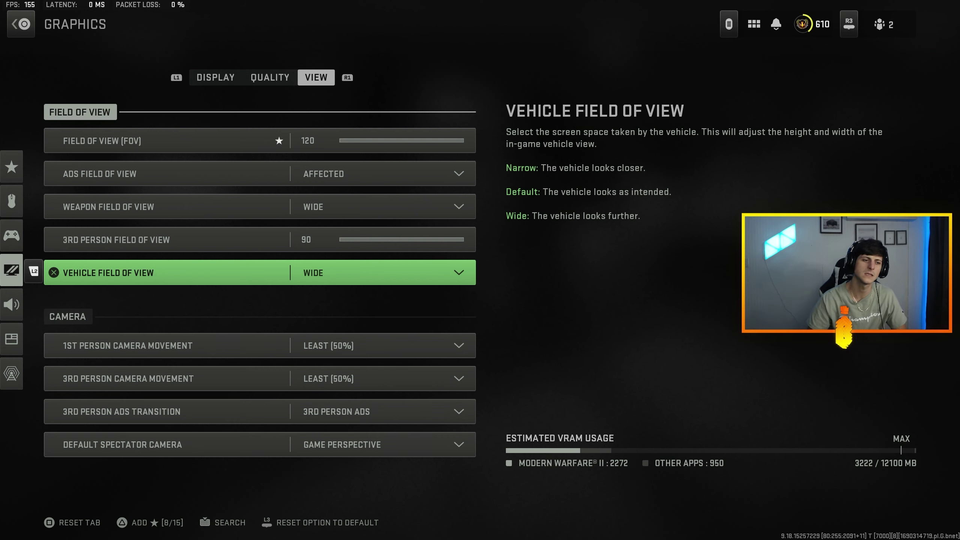
Review the Camera group from 1st Person Camera Movement to Default Spectator Camera
click(170, 346)
click(170, 378)
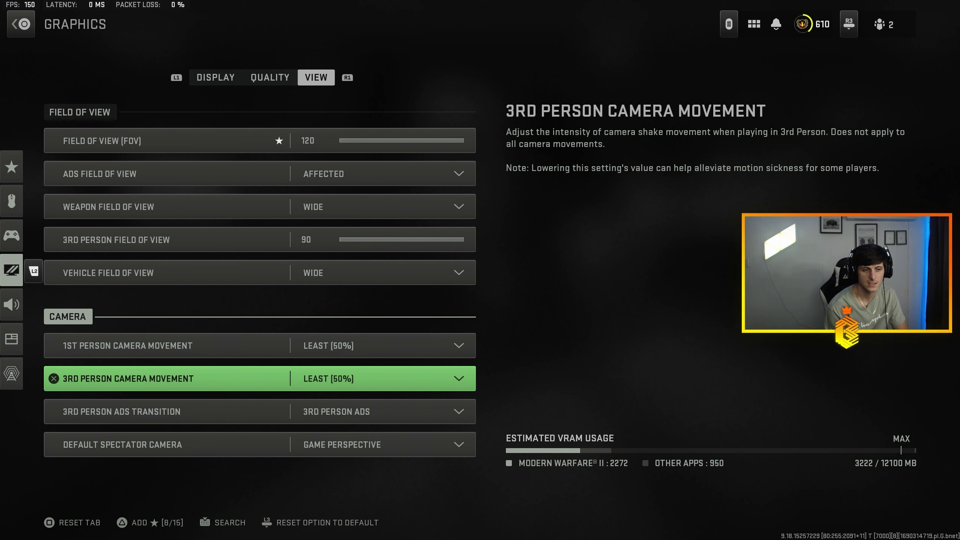
key(Down)
key(Down)
key(Down)
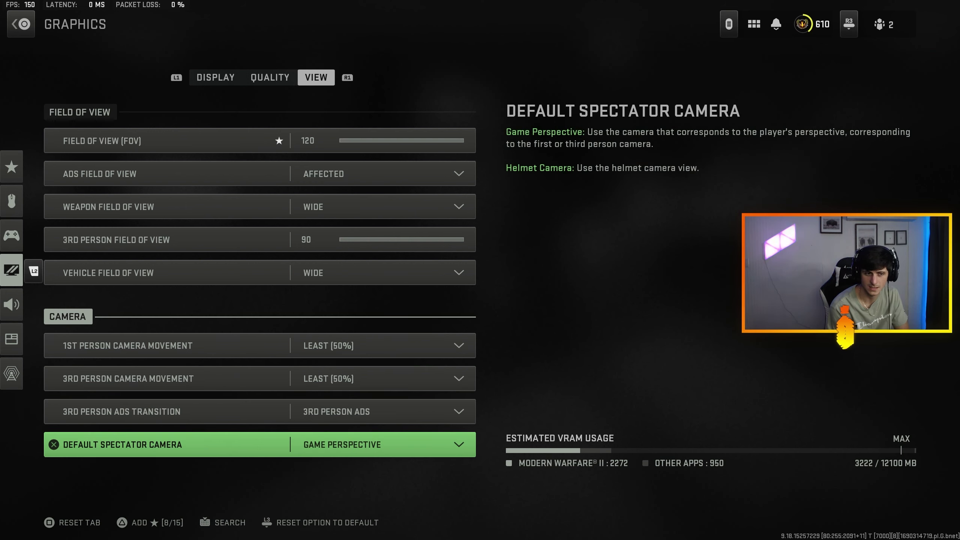
Switch from the graphics settings to the Audio settings
key(Up)
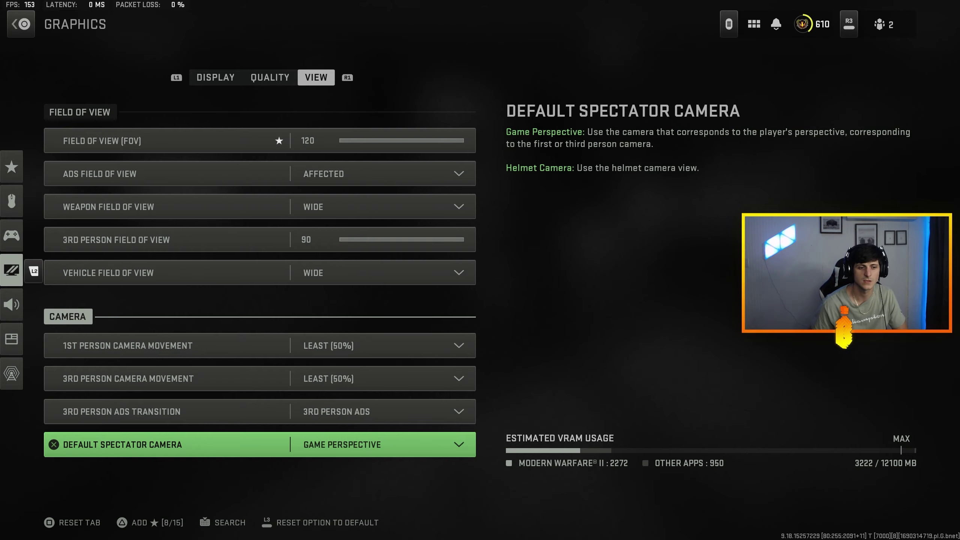
key(Left)
key(Down)
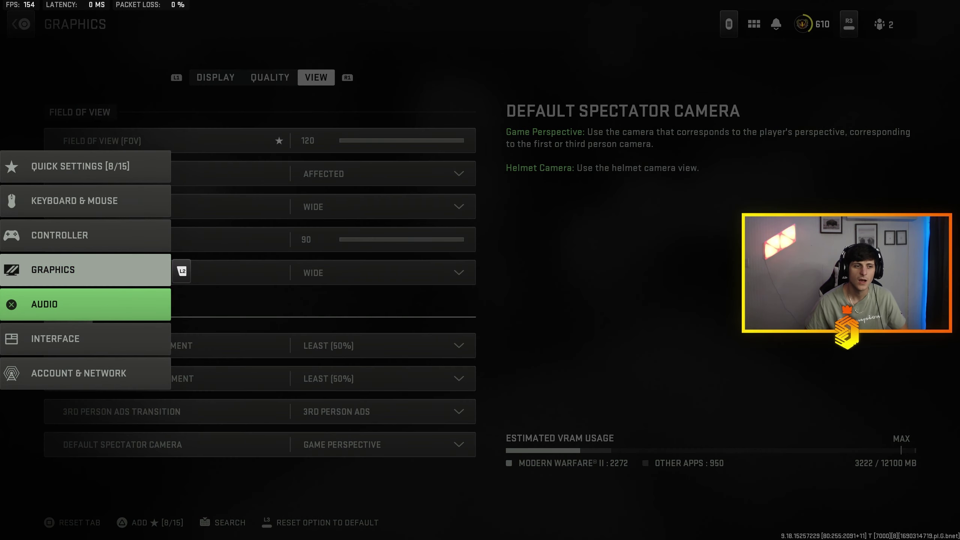
key(Return)
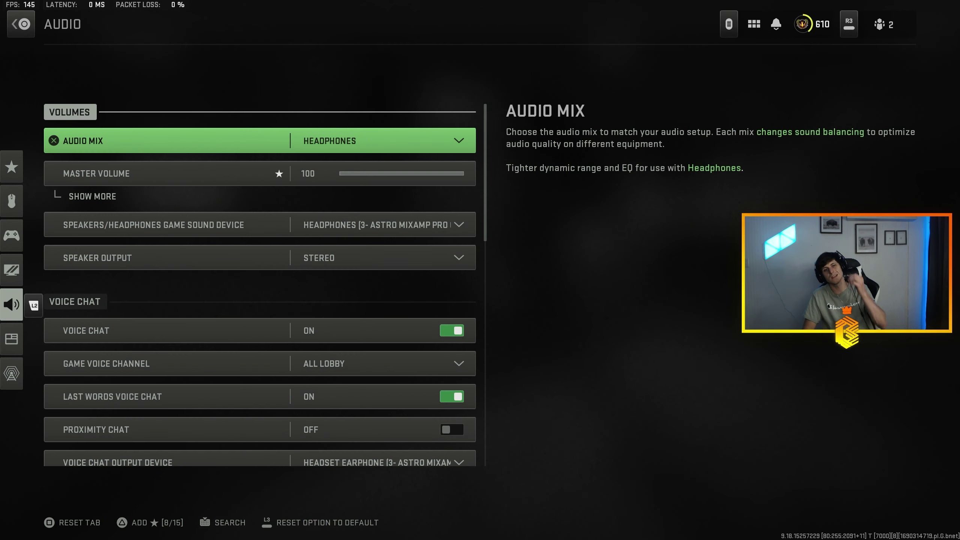
Look through the Audio Mix choices and keep Headphones selected
key(Return)
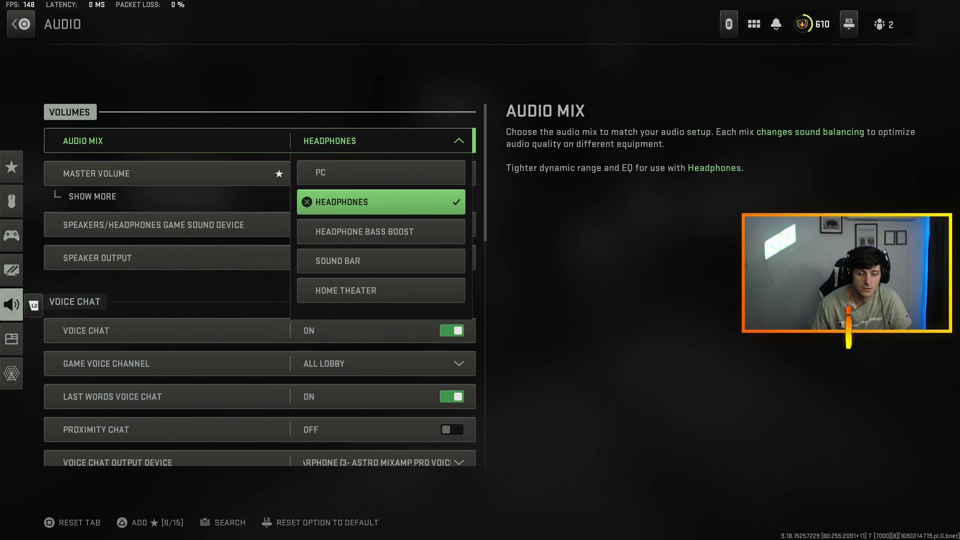
key(Up)
key(Down)
key(Down)
key(Up)
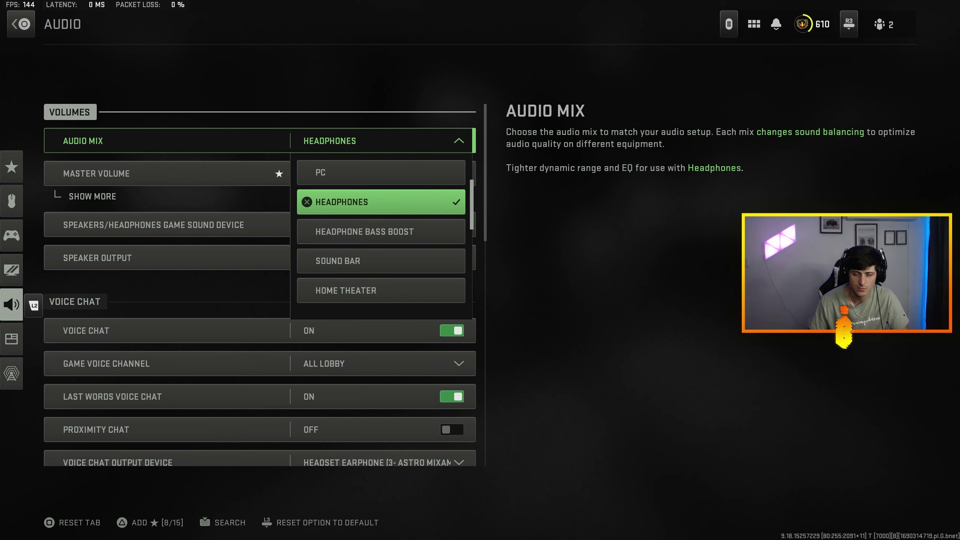
key(Return)
Expand Master Volume and review its individual volume levels down to the game sound device and Speaker Output
key(Down)
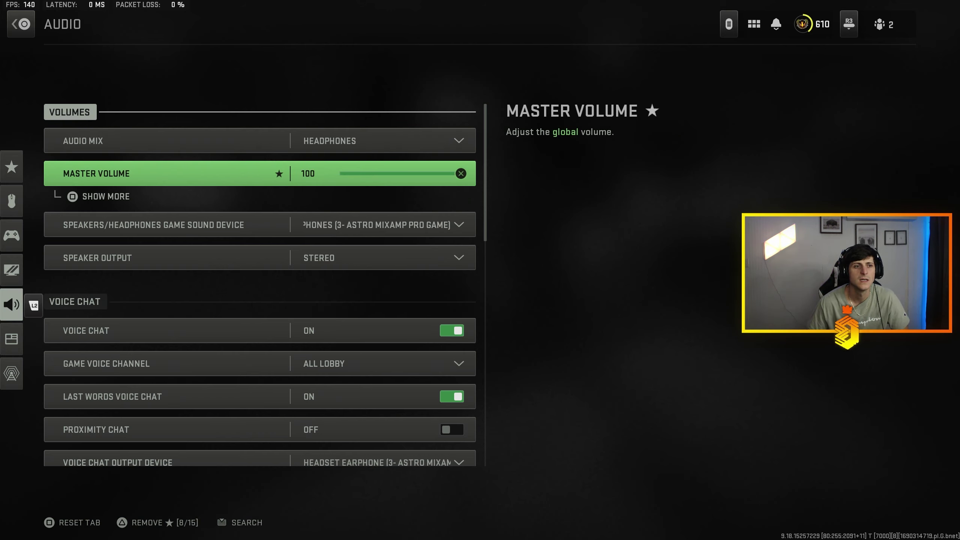
key(space)
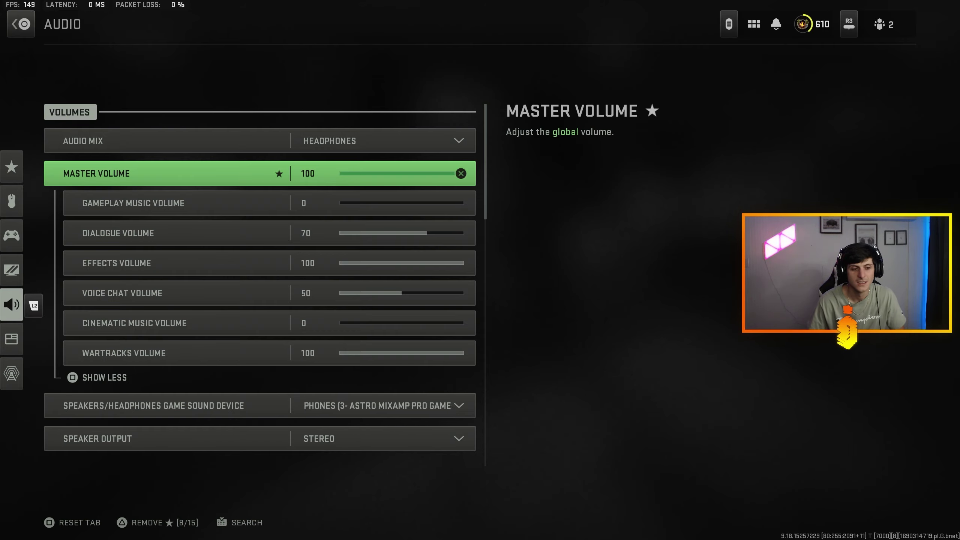
key(Down)
key(Down)
key(Down)
key(Down)
key(Down)
key(Down)
key(Down)
key(Down)
key(Down)
key(Up)
key(Up)
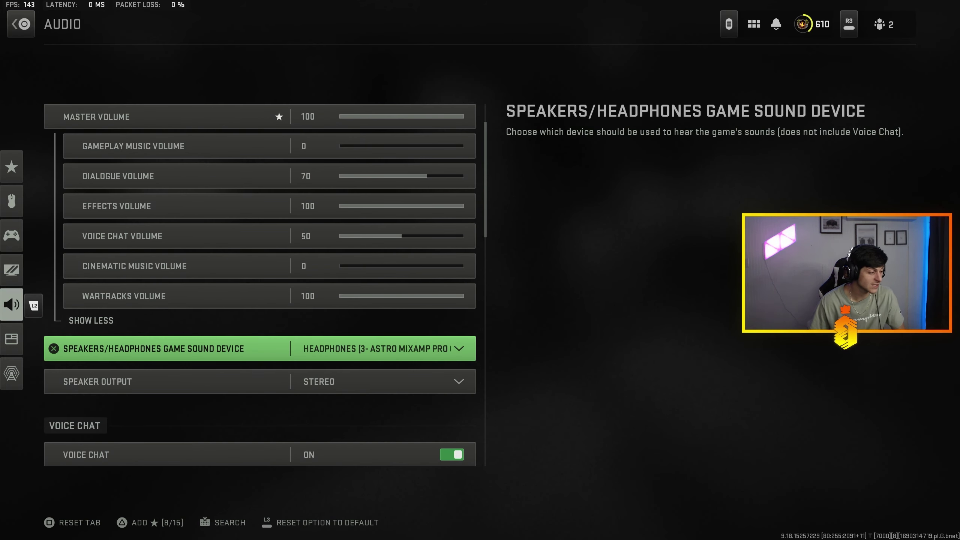
Review the Voice Chat group from the Voice Chat toggle to Voice Chat Output Device
key(Down)
key(Down)
key(Down)
key(Down)
key(Down)
key(Down)
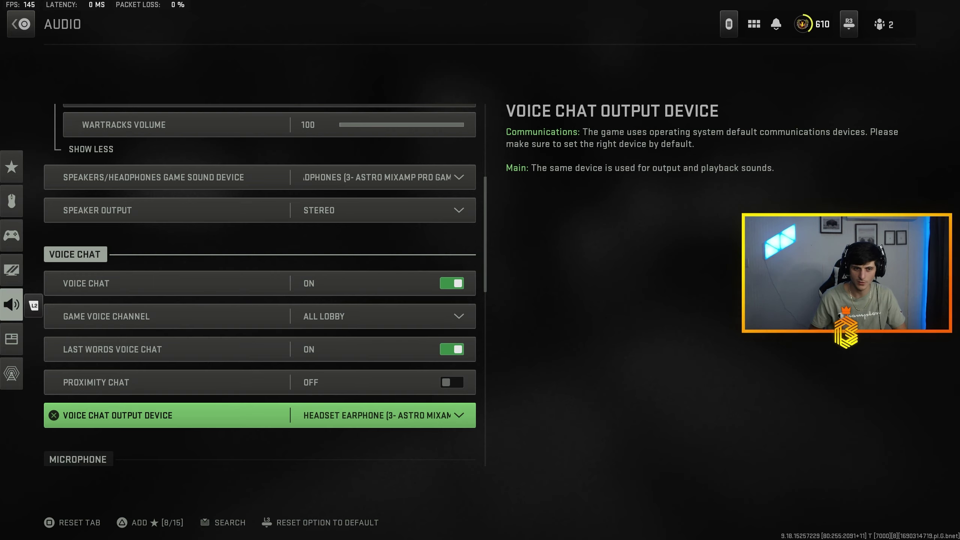
Review the Microphone group, including Microphone Mode, input device and level
key(Down)
key(Down)
key(Down)
key(Down)
key(Up)
key(Up)
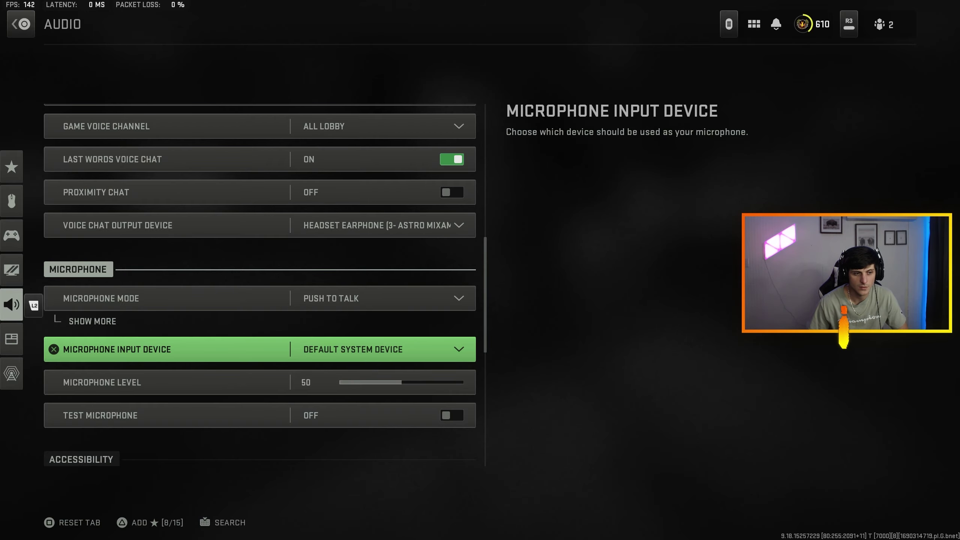
key(Up)
Check the audio Accessibility options from Subtitles and Subtitles Size to Reduce Tinnitus Sound
key(Down)
key(Down)
key(Down)
key(Down)
key(Down)
key(Down)
key(Down)
key(Down)
key(Down)
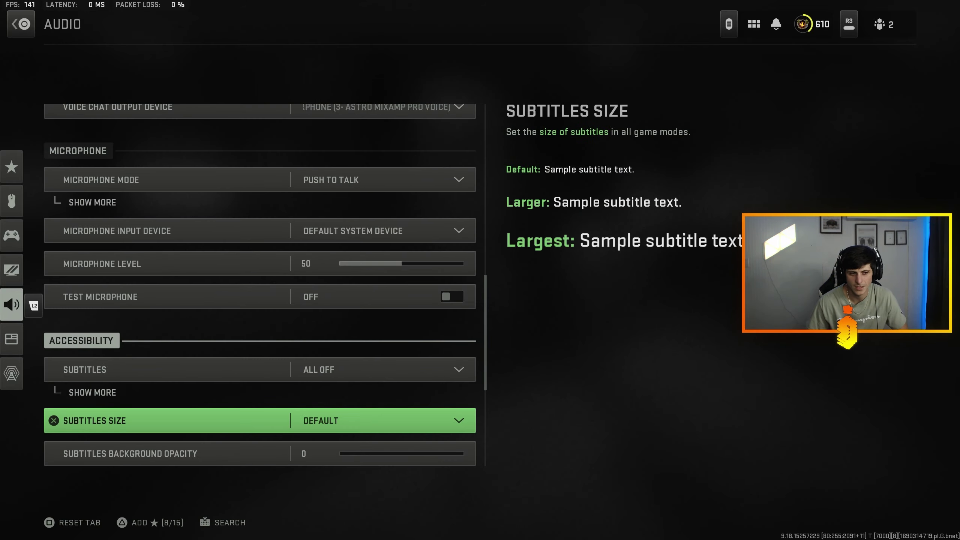
key(Up)
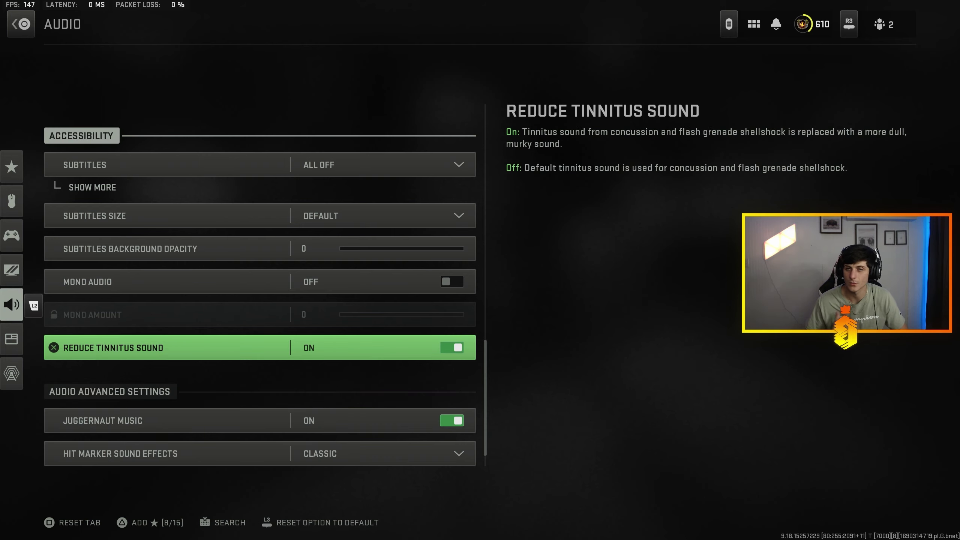
Review the Audio Advanced Settings: Juggernaut Music, Hit Marker Sound Effects and Mute Game When Minimized
key(Down)
key(Down)
key(Down)
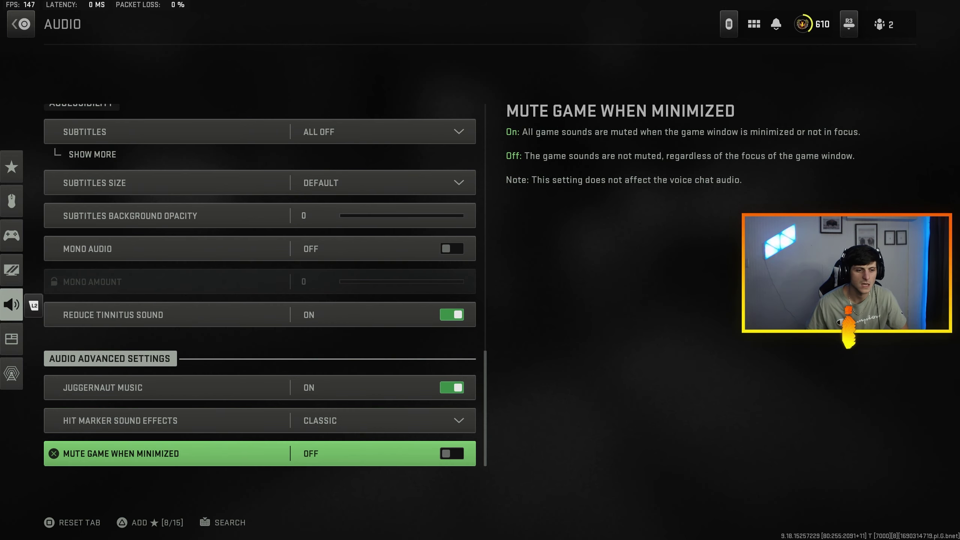
key(Up)
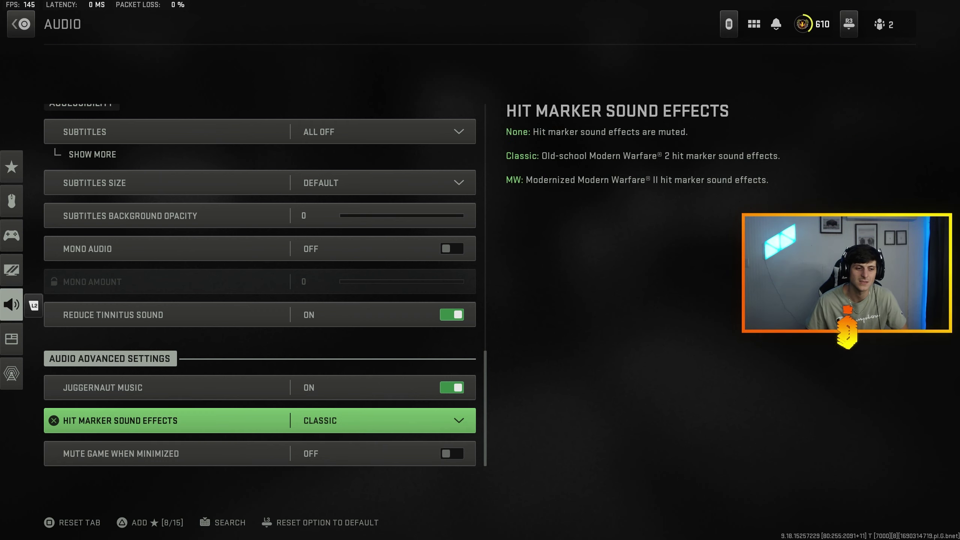
key(Down)
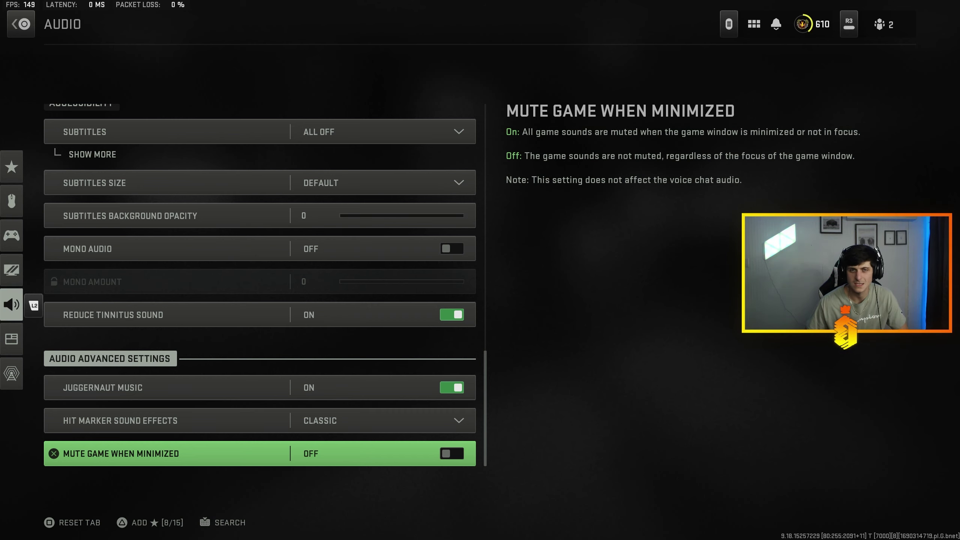
key(Up)
key(Up)
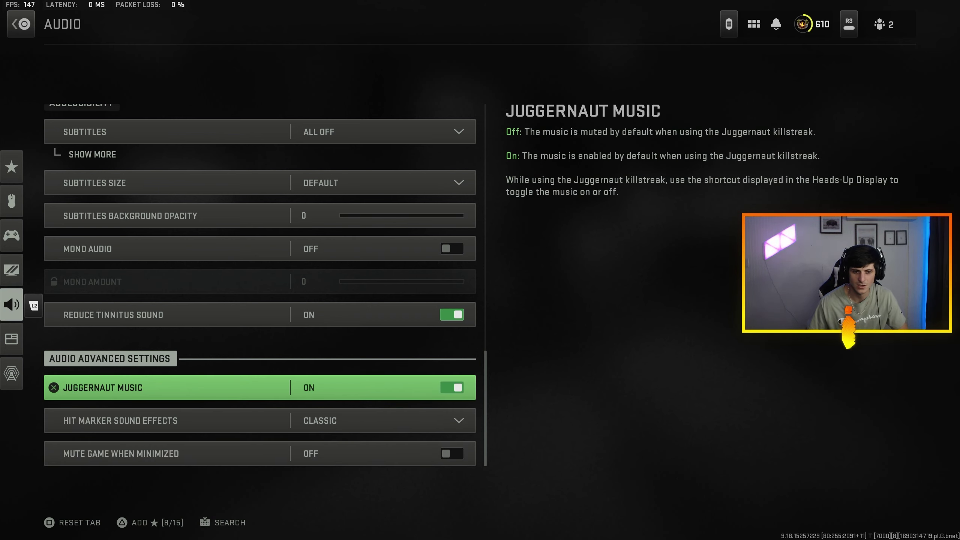
Switch from the audio settings to the Interface settings
key(Left)
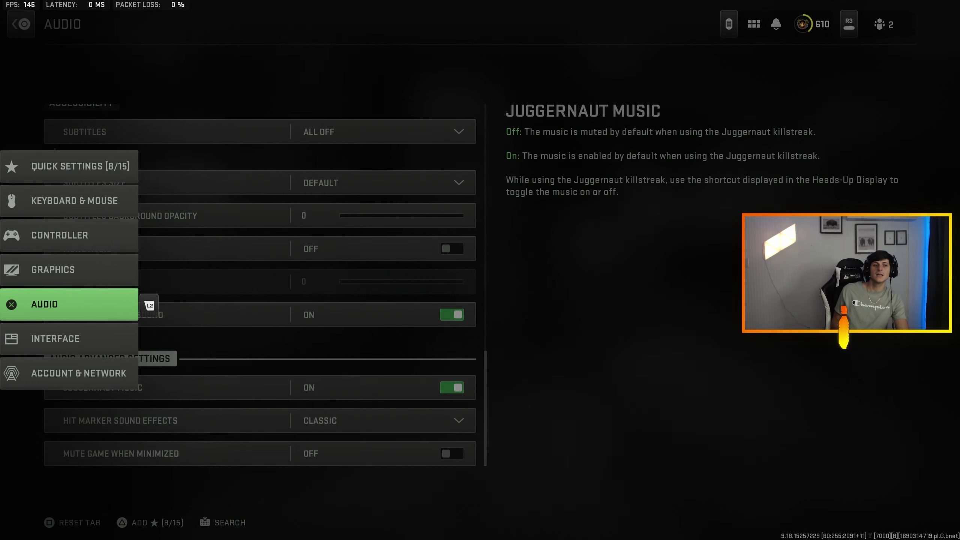
key(Down)
key(Escape)
key(Left)
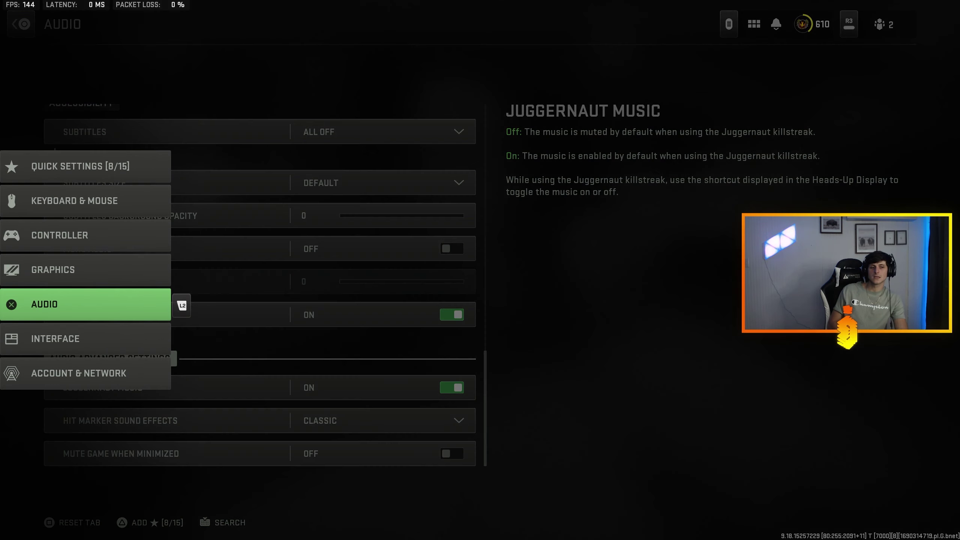
key(Down)
key(Return)
Go through the Interface settings past the mini map, compass and center dot options to Telemetry
key(Down)
key(Down)
key(Down)
key(Down)
key(Down)
key(Down)
key(Down)
key(Down)
key(Down)
key(Down)
key(Down)
key(Down)
key(Down)
key(Down)
key(Down)
key(Down)
key(Down)
key(Down)
key(Down)
key(Down)
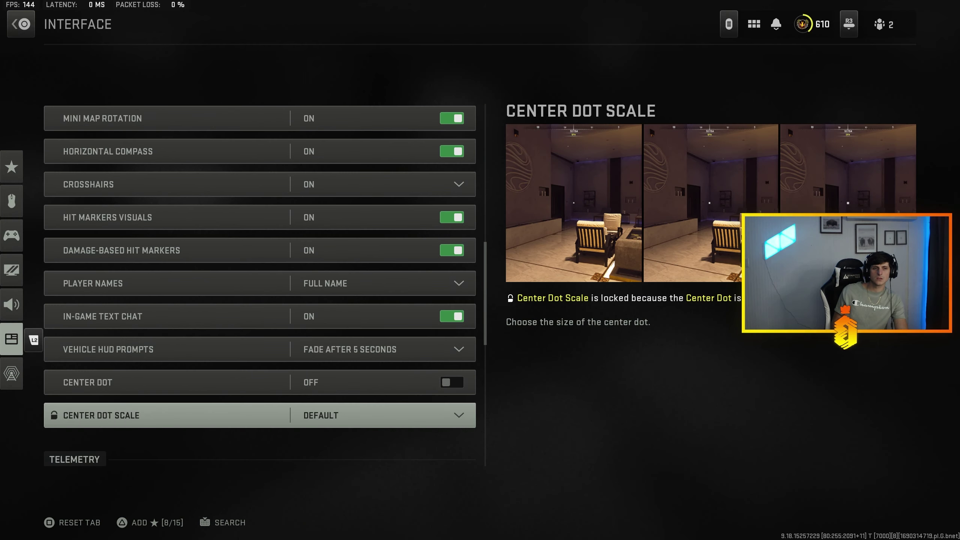
key(Down)
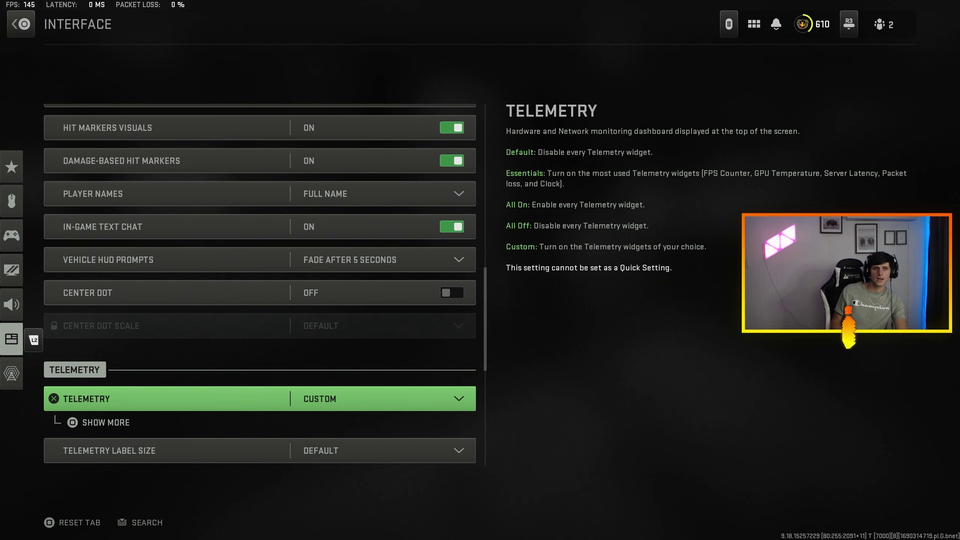
Go back over the HUD options from Center Dot through Damage-Based Hit Markers to Crosshairs
key(Up)
key(Up)
key(Up)
key(Up)
key(Up)
key(Up)
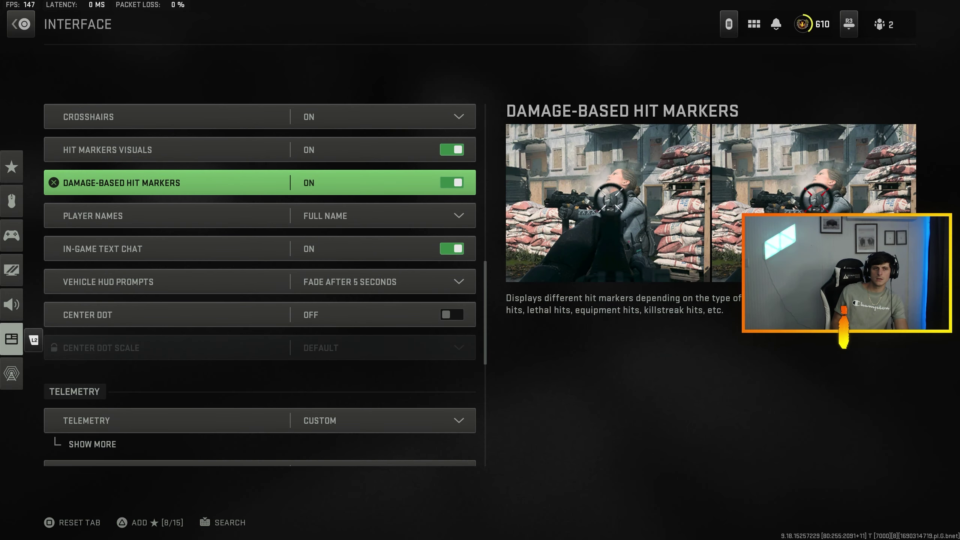
key(Up)
key(Up)
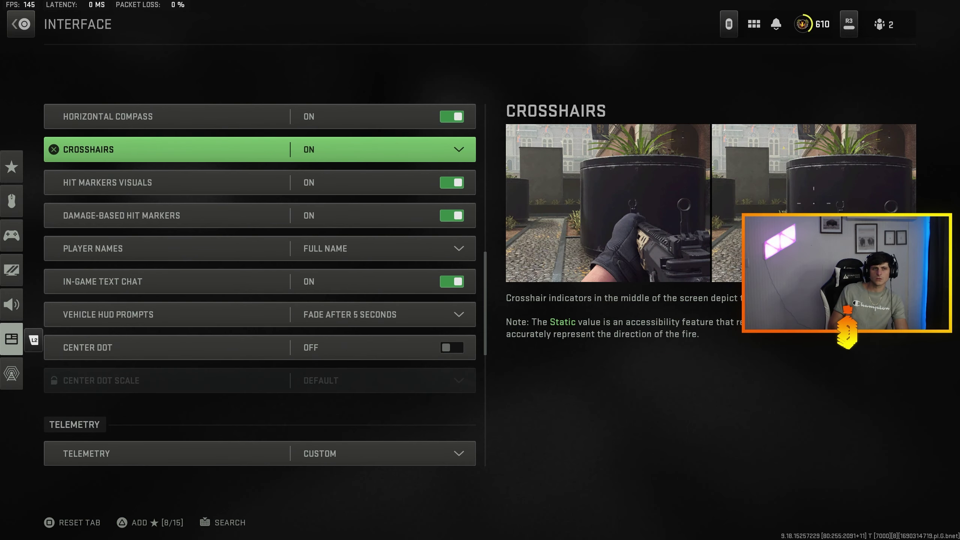
Recheck the HUD options below Crosshairs, from Hit Markers Visuals and Player Names to Center Dot
key(Down)
key(Down)
key(Down)
key(Down)
key(Down)
key(Down)
key(Up)
key(Down)
key(Down)
key(Down)
key(Down)
key(Down)
key(Down)
key(Down)
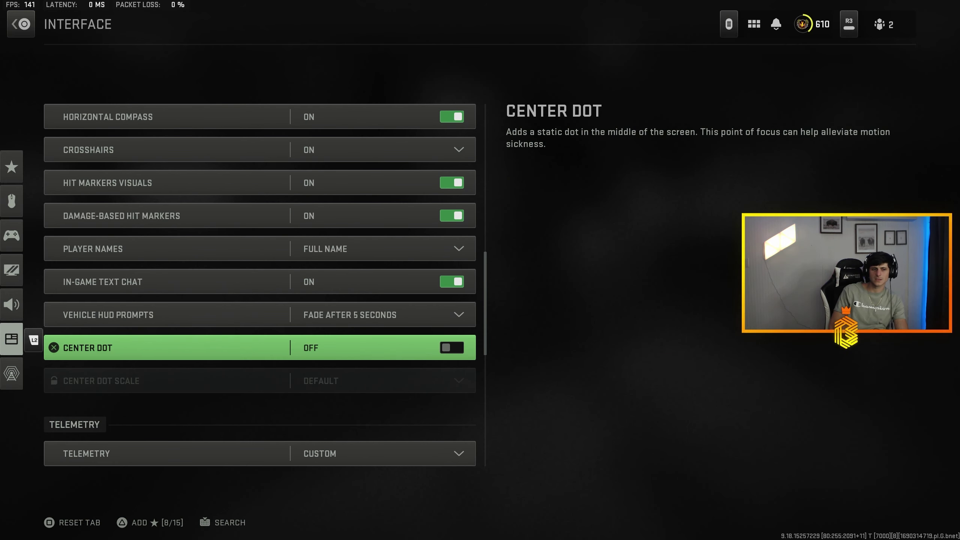
Review the Telemetry group and the Advanced Interface Settings, including Inverted Flash and System Key Behavior
key(Down)
key(Down)
key(Down)
key(Down)
key(Down)
key(Down)
key(Down)
key(Down)
key(Down)
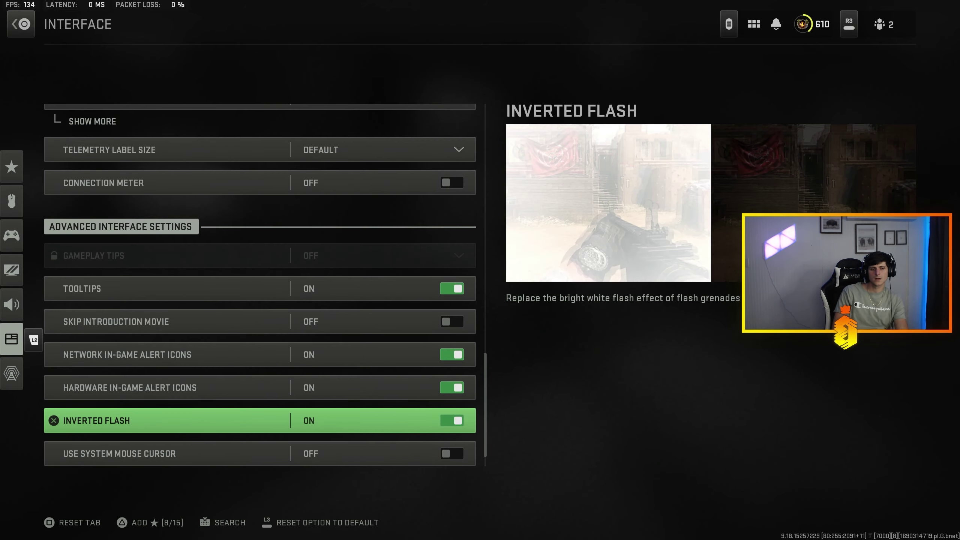
key(Up)
key(Up)
key(Up)
key(Up)
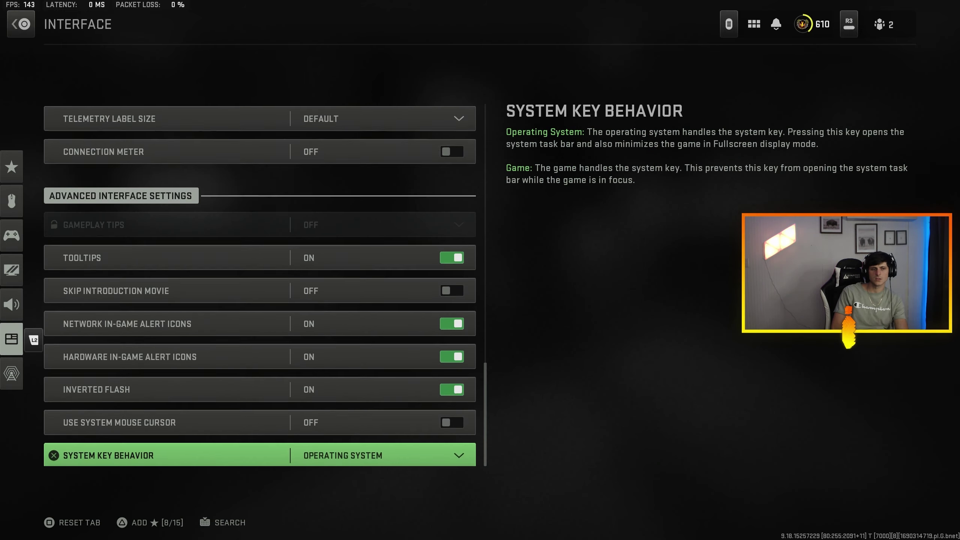